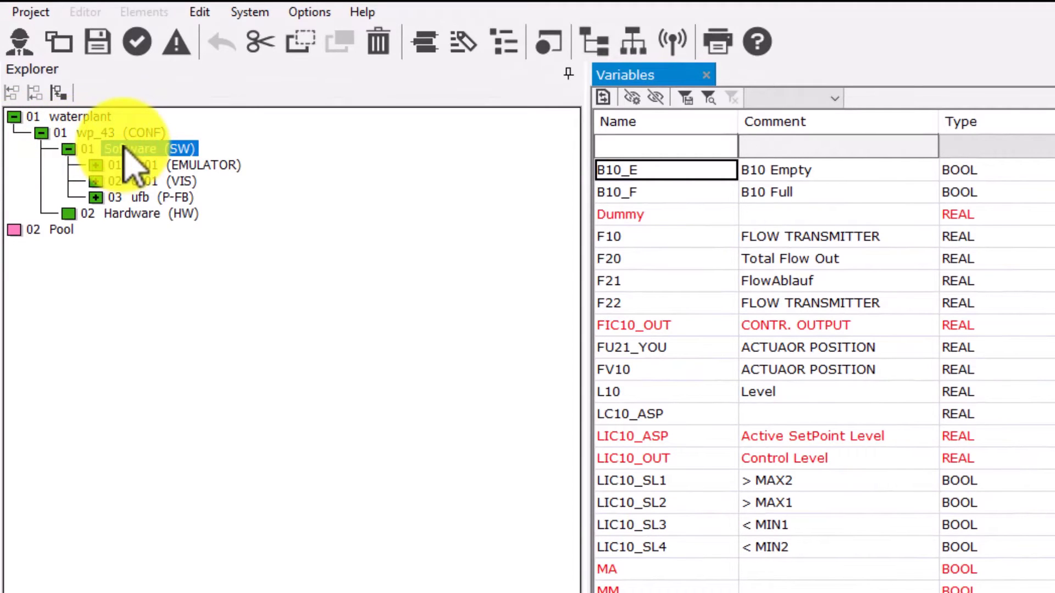
Select ps01, os01 and ufb, then expand the ps01 emulator to show USRTask and SYSTask
{"action": "left_click", "coordinate": [168, 164]}
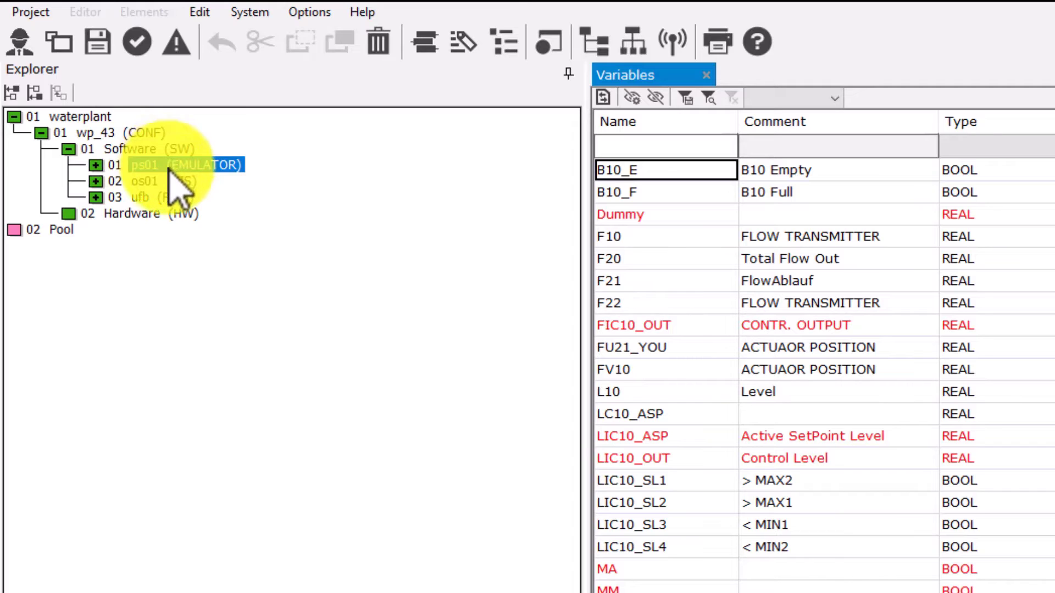
{"action": "left_click", "coordinate": [174, 184]}
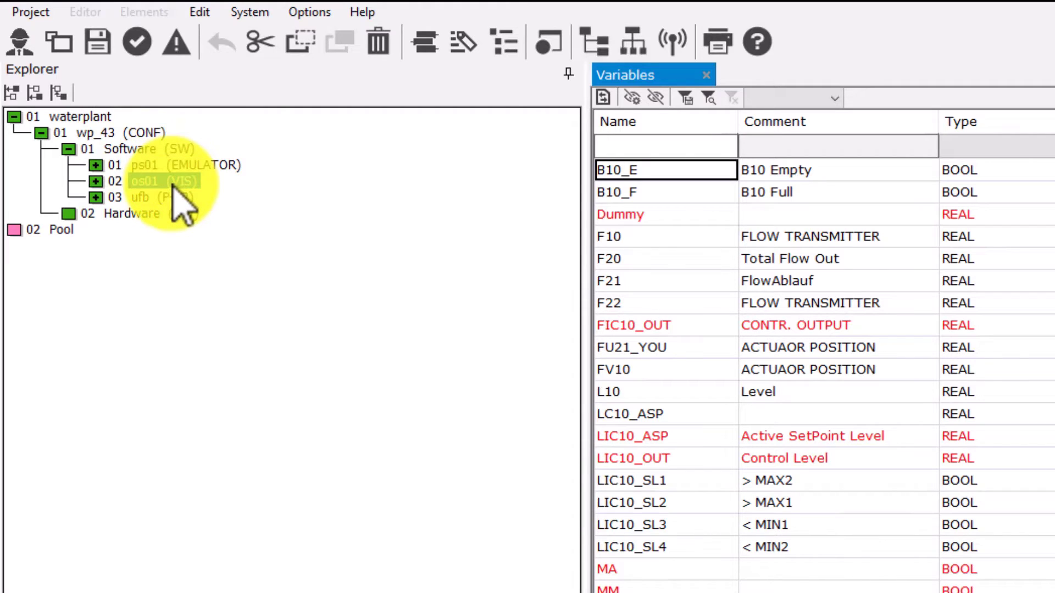
{"action": "left_click", "coordinate": [174, 196]}
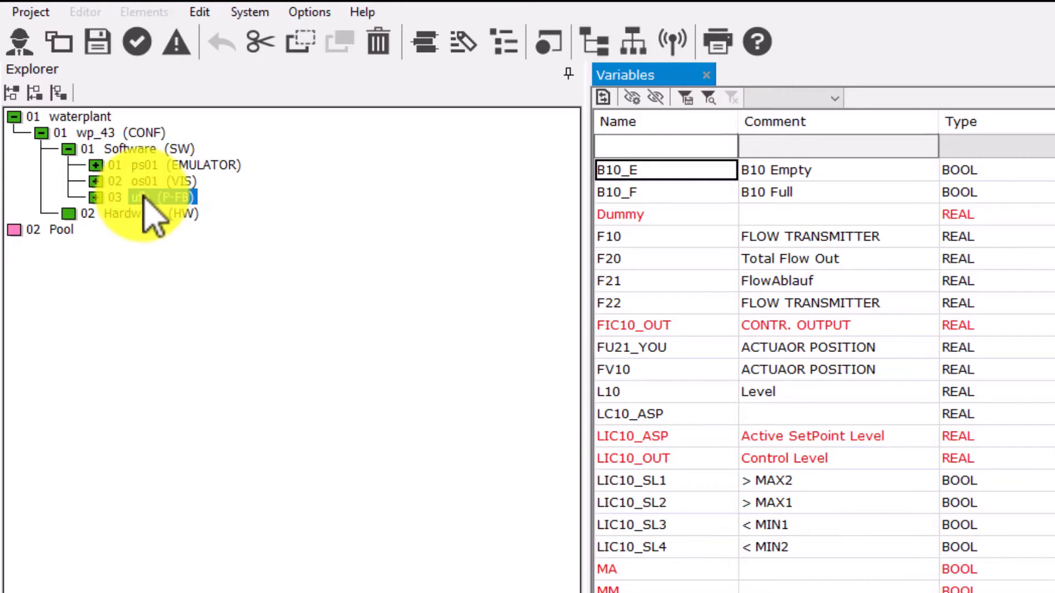
{"action": "left_click", "coordinate": [96, 165]}
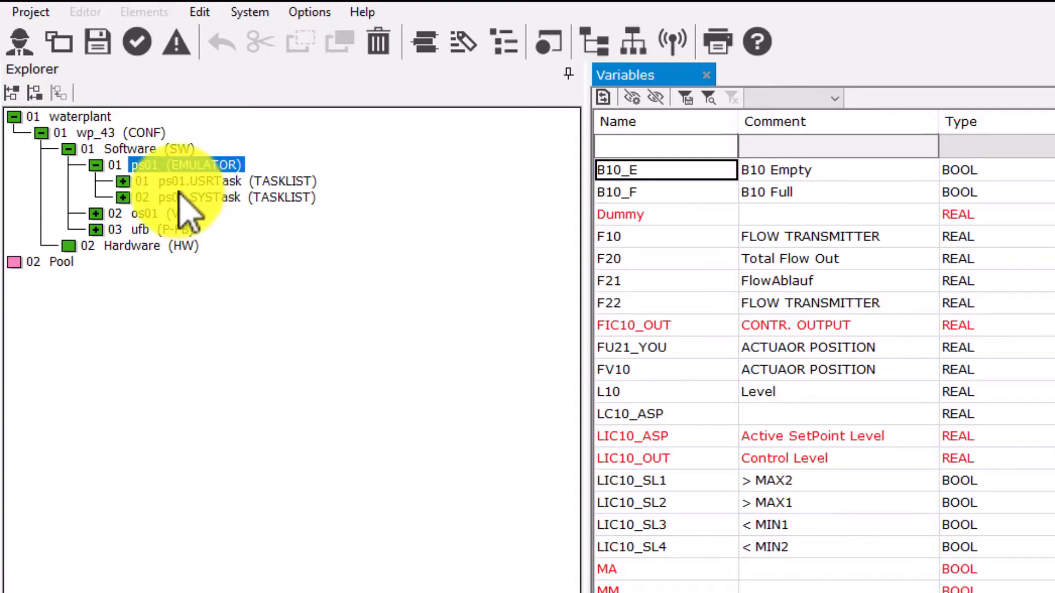
Expand USRTask and the Plant task, selecting SIM, Plant, Inlet, Tank and Outlet in turn
{"action": "left_click", "coordinate": [123, 181]}
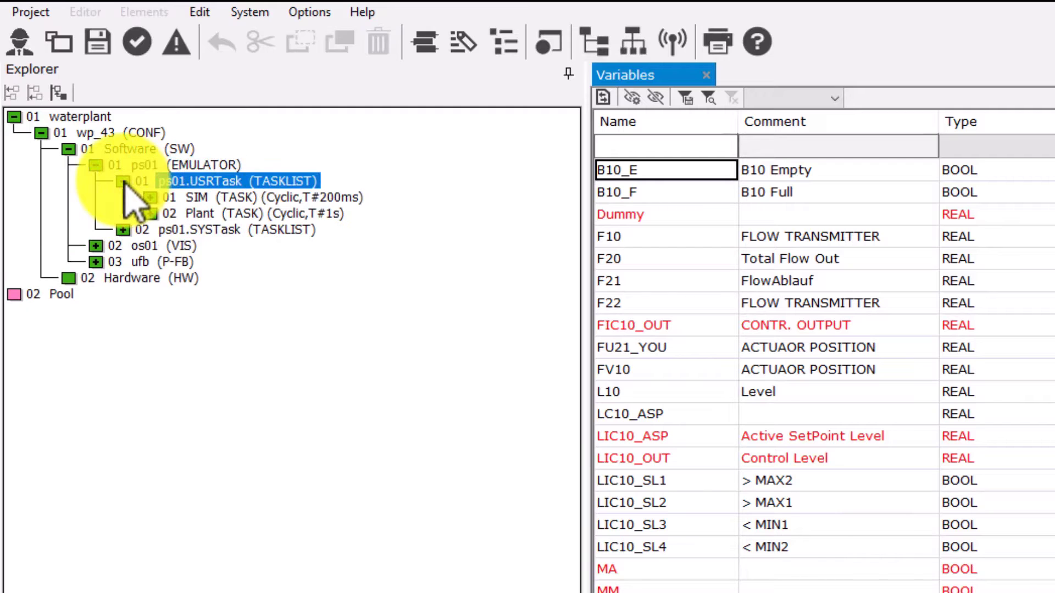
{"action": "left_click", "coordinate": [211, 199]}
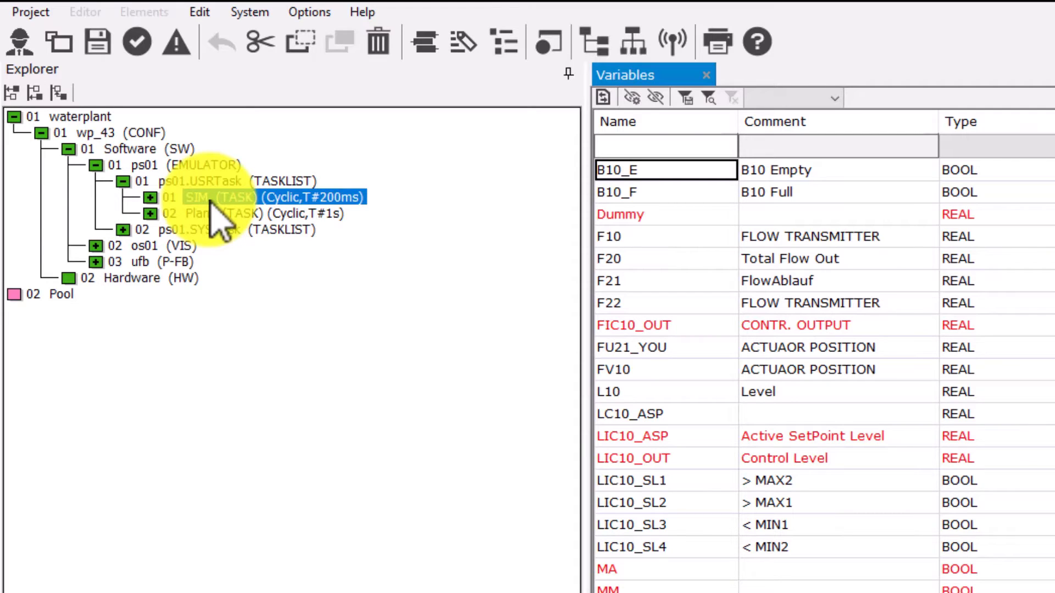
{"action": "left_click", "coordinate": [206, 214]}
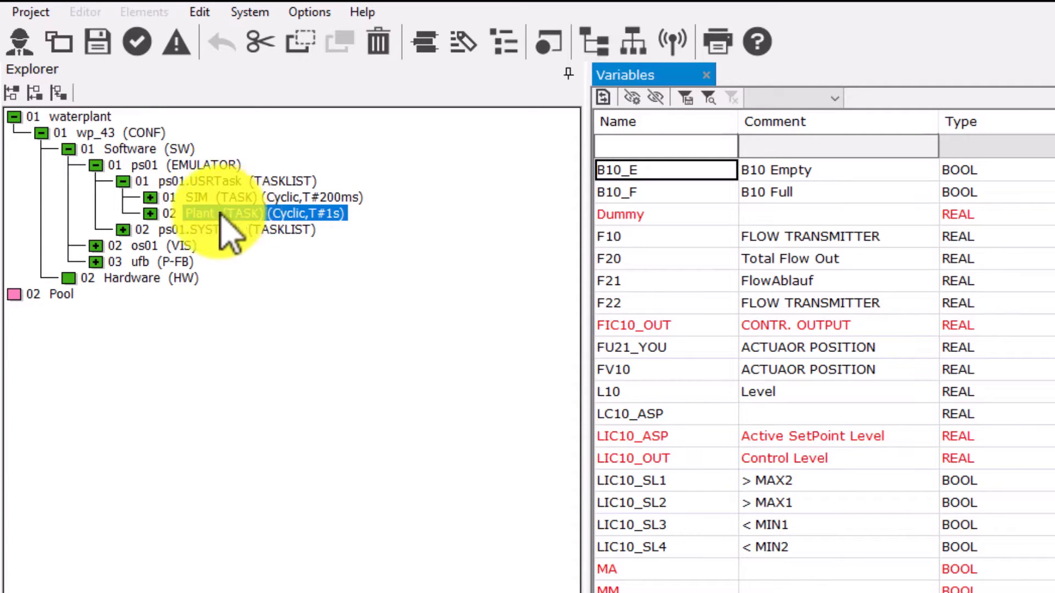
{"action": "left_click", "coordinate": [151, 214]}
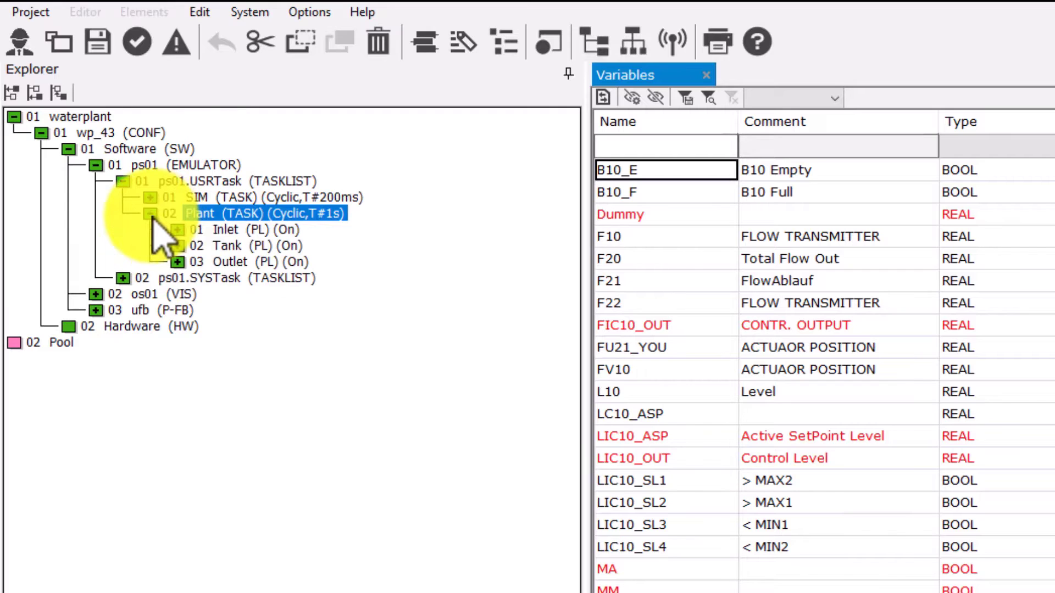
{"action": "left_click", "coordinate": [221, 231]}
{"action": "left_click", "coordinate": [223, 245]}
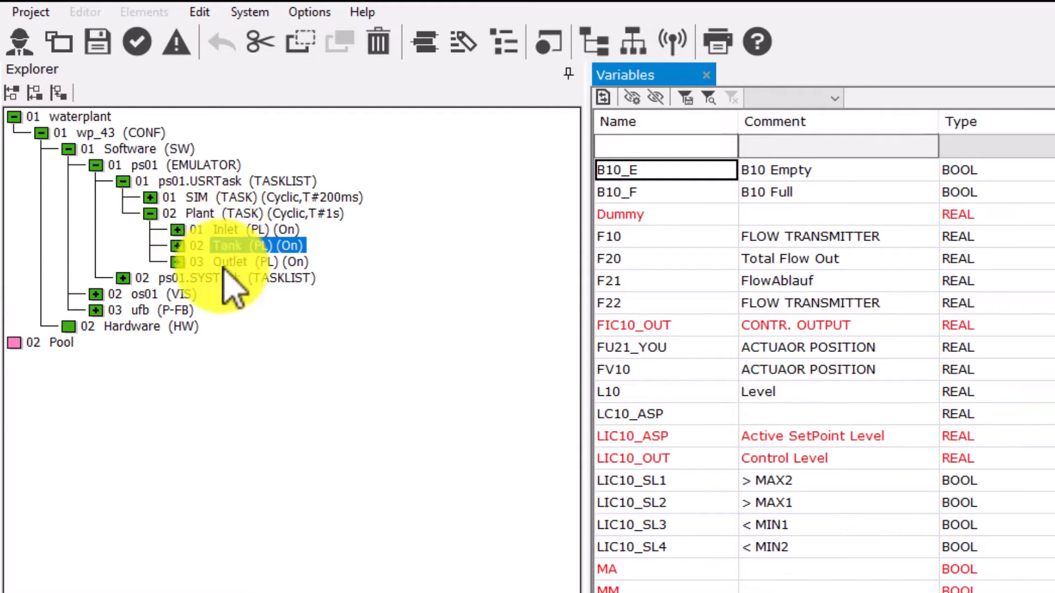
{"action": "left_click", "coordinate": [223, 266]}
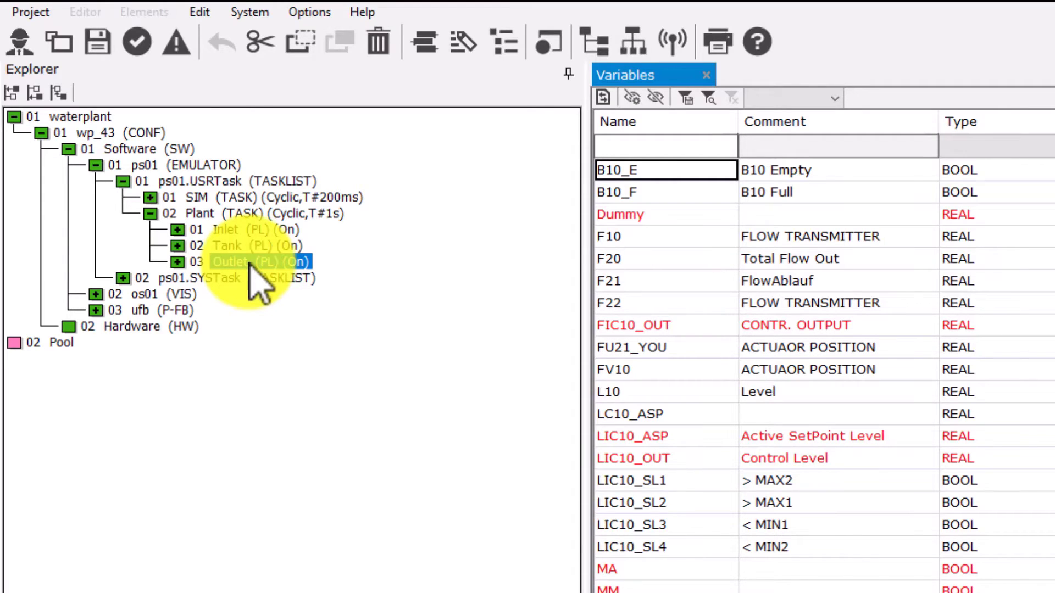
Open the WaterPlant graphic display from os01, then expand the Inlet program list under Plant
{"action": "left_click", "coordinate": [97, 295]}
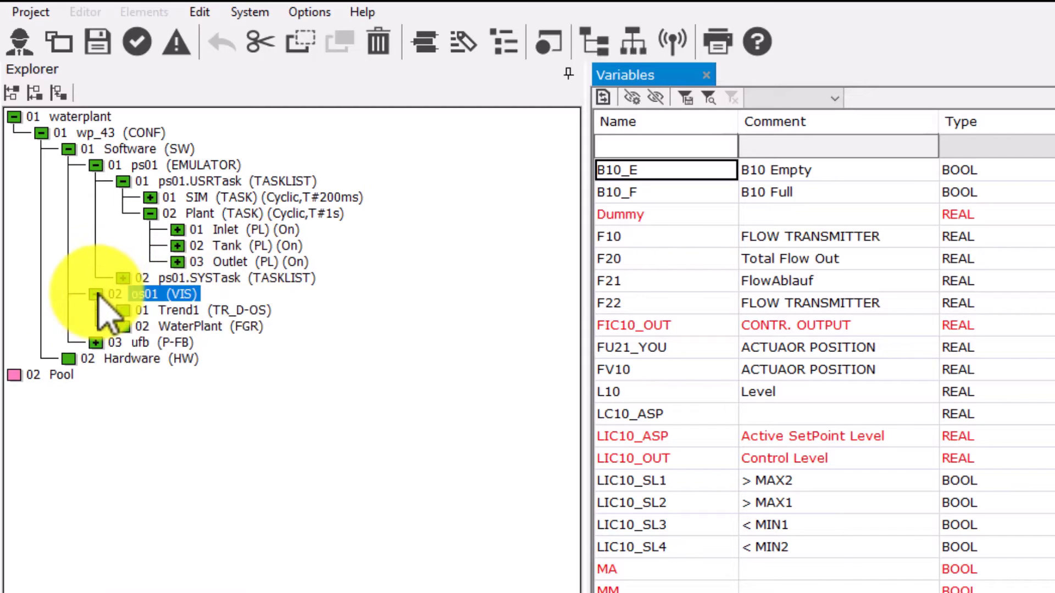
{"action": "double_click", "coordinate": [203, 326]}
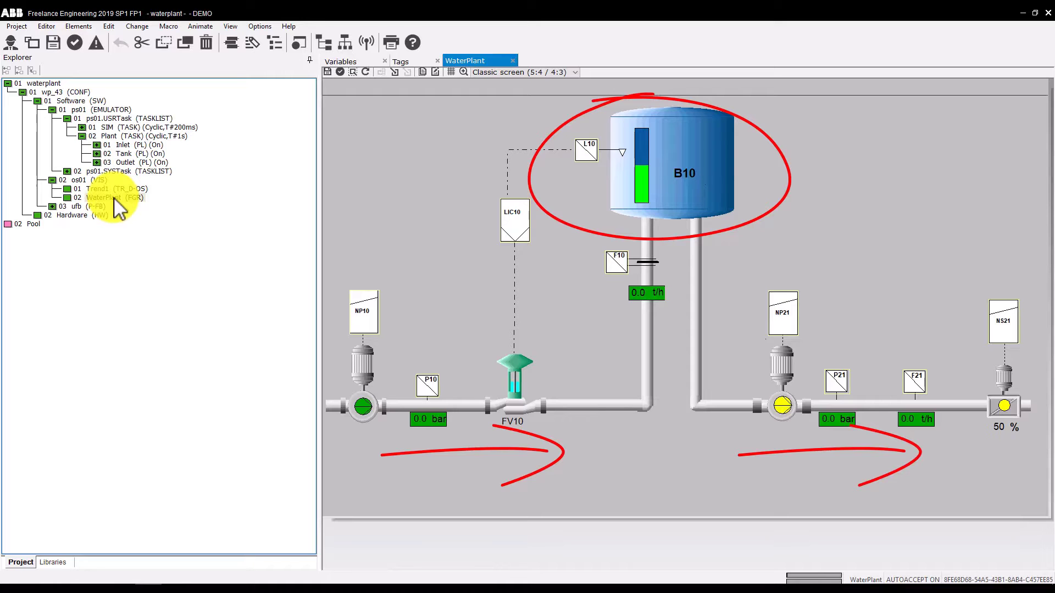
{"action": "left_click", "coordinate": [121, 135]}
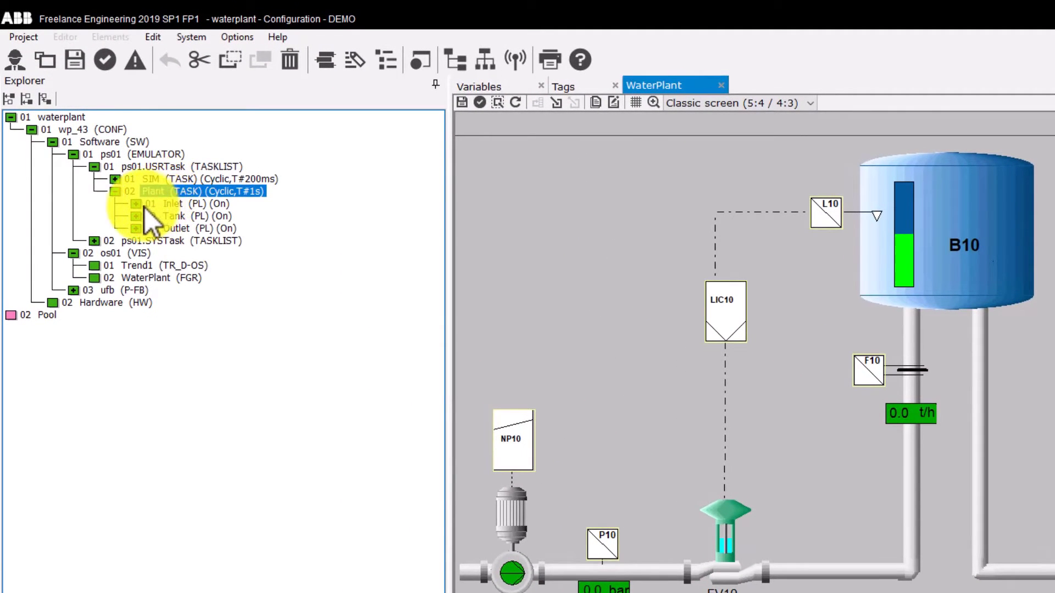
{"action": "double_click", "coordinate": [138, 206]}
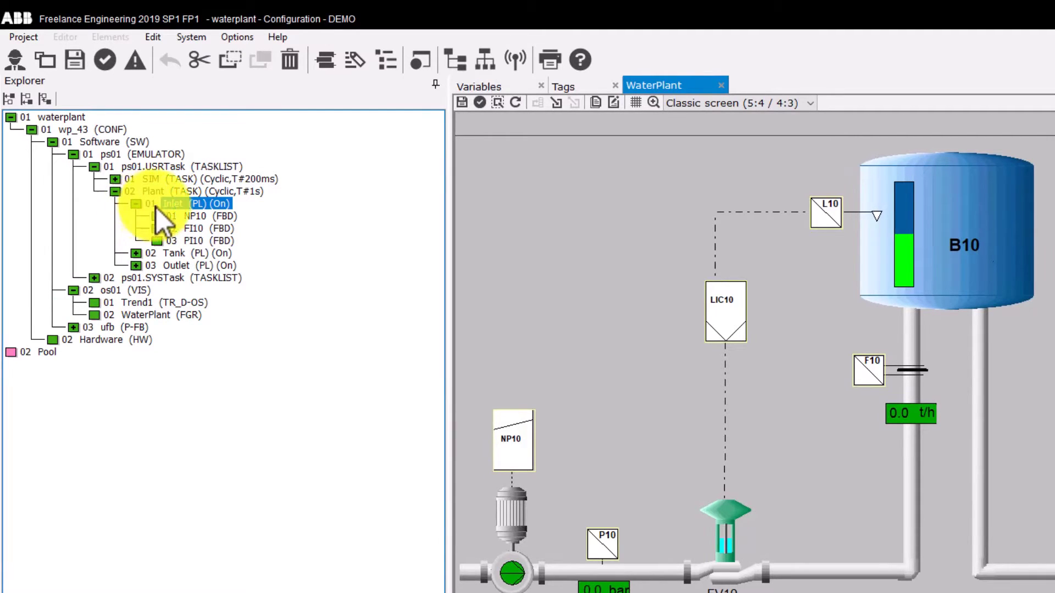
Open the Inlet diagrams NP10, FI10 and PI10
{"action": "double_click", "coordinate": [192, 215]}
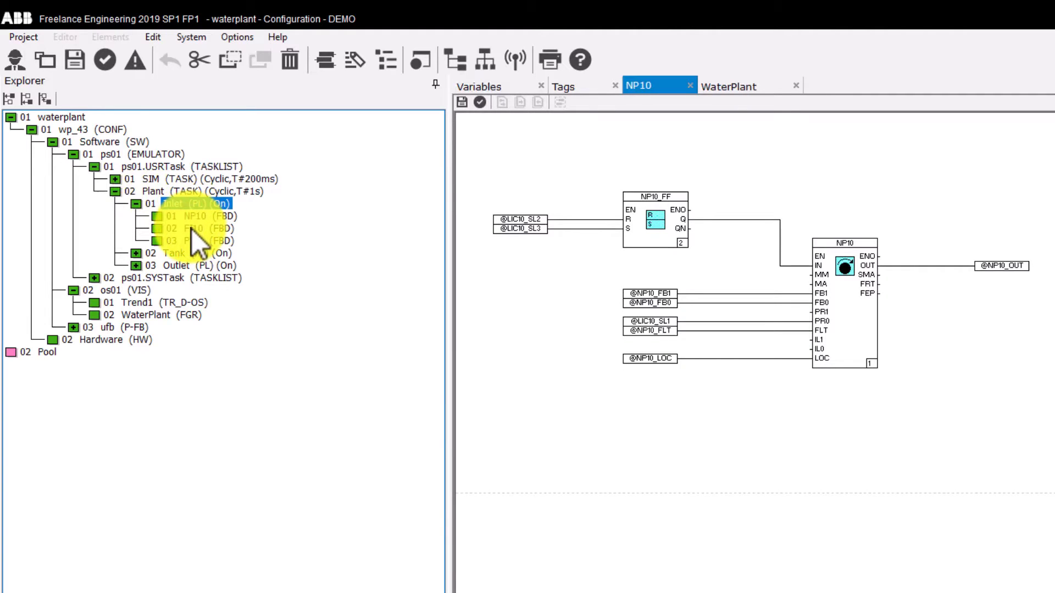
{"action": "double_click", "coordinate": [192, 229]}
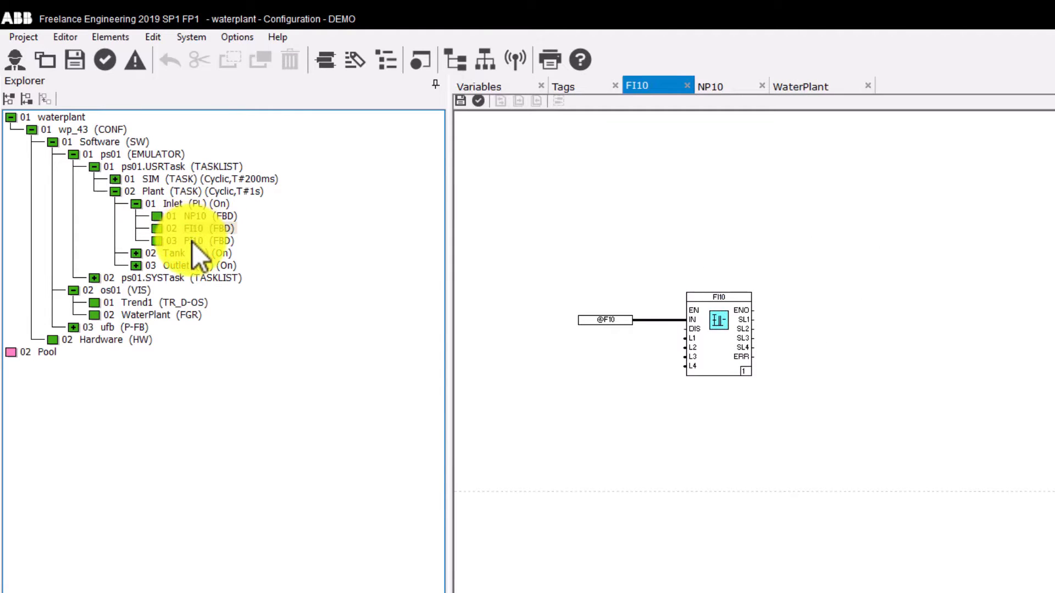
{"action": "double_click", "coordinate": [192, 242]}
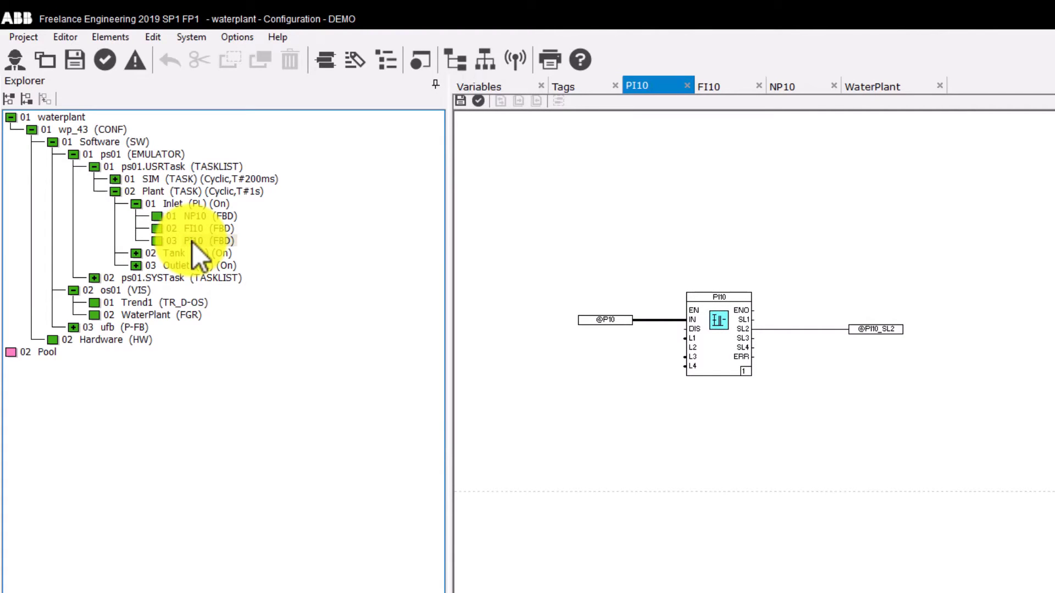
Open the Tank diagrams Trends and Tank_B10, and the Outlet diagram NS21
{"action": "double_click", "coordinate": [161, 253]}
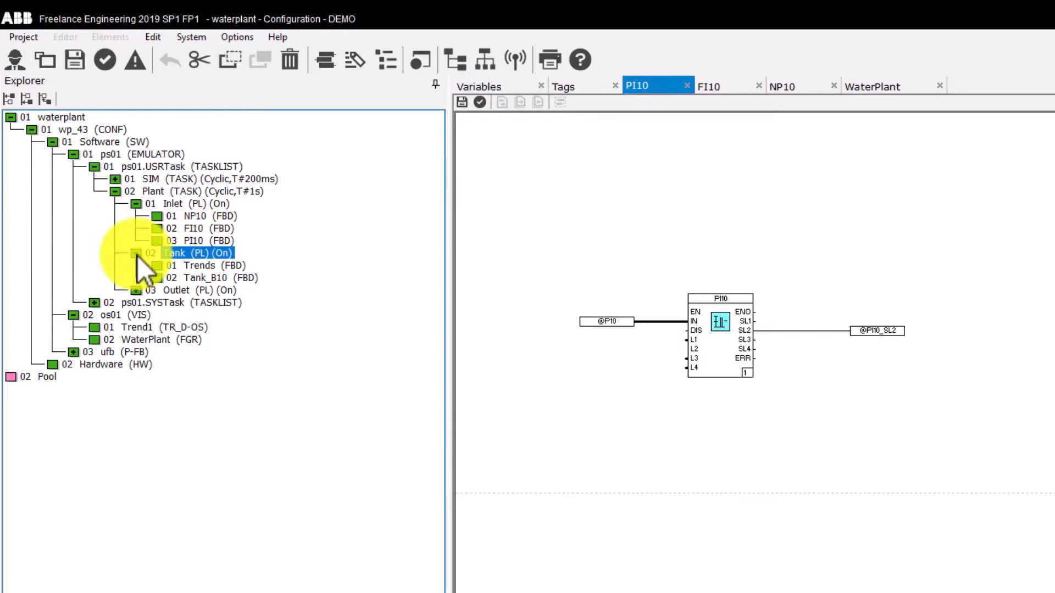
{"action": "double_click", "coordinate": [196, 265]}
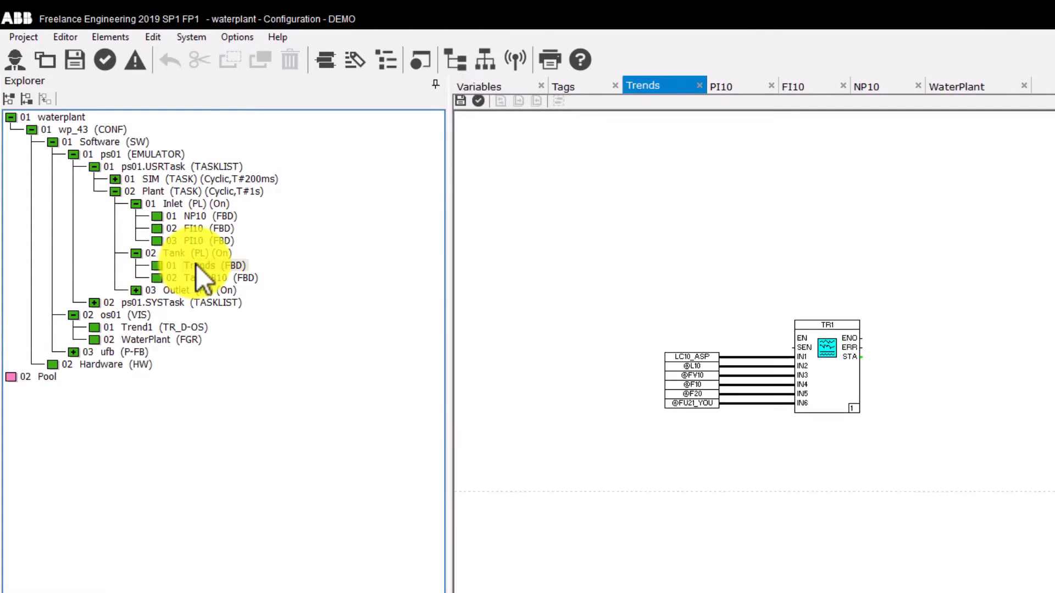
{"action": "double_click", "coordinate": [196, 277]}
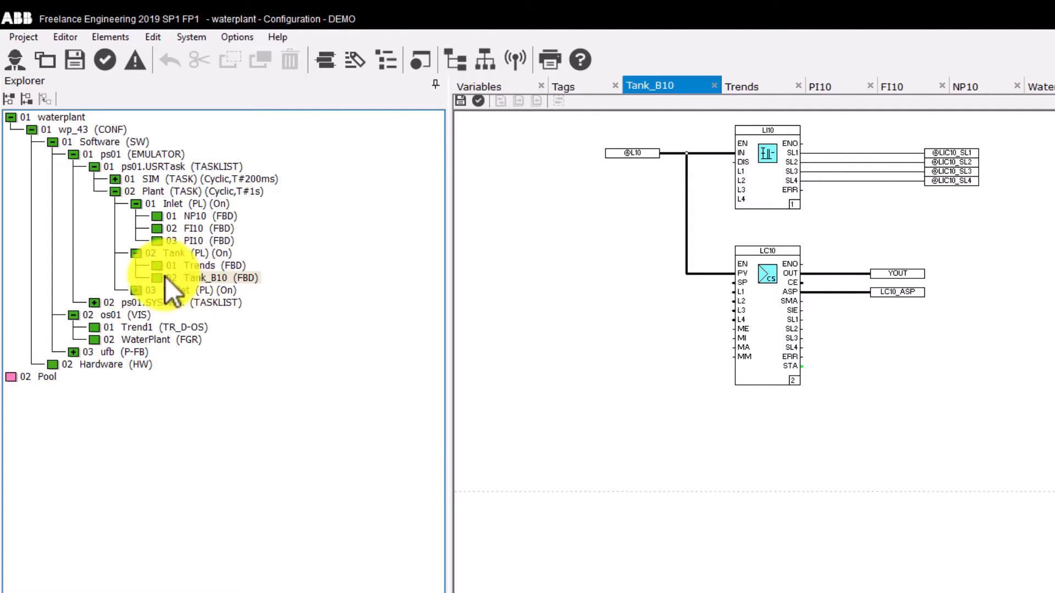
{"action": "left_click", "coordinate": [135, 290]}
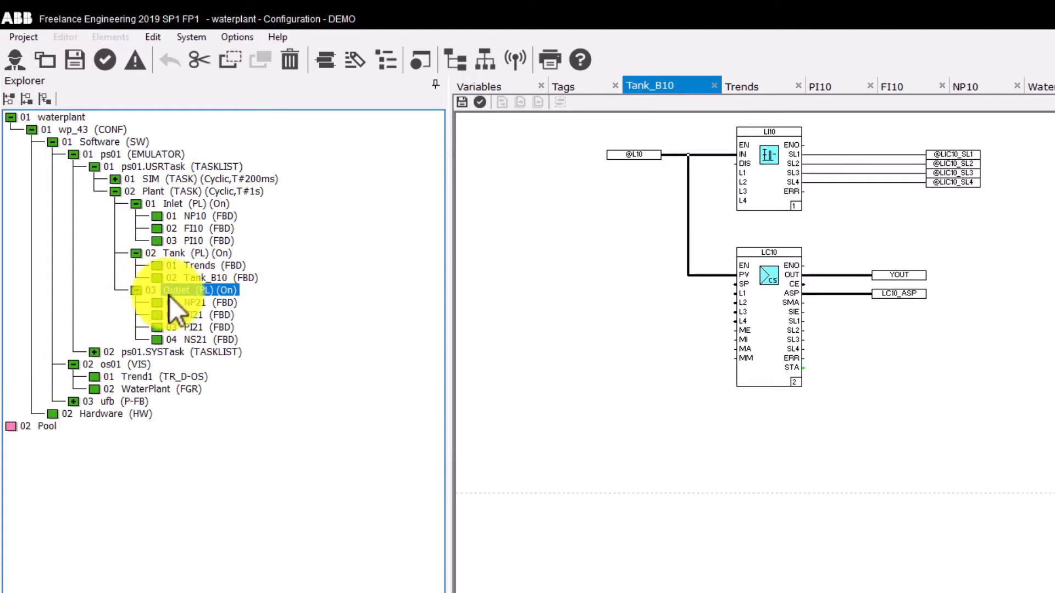
{"action": "double_click", "coordinate": [203, 341]}
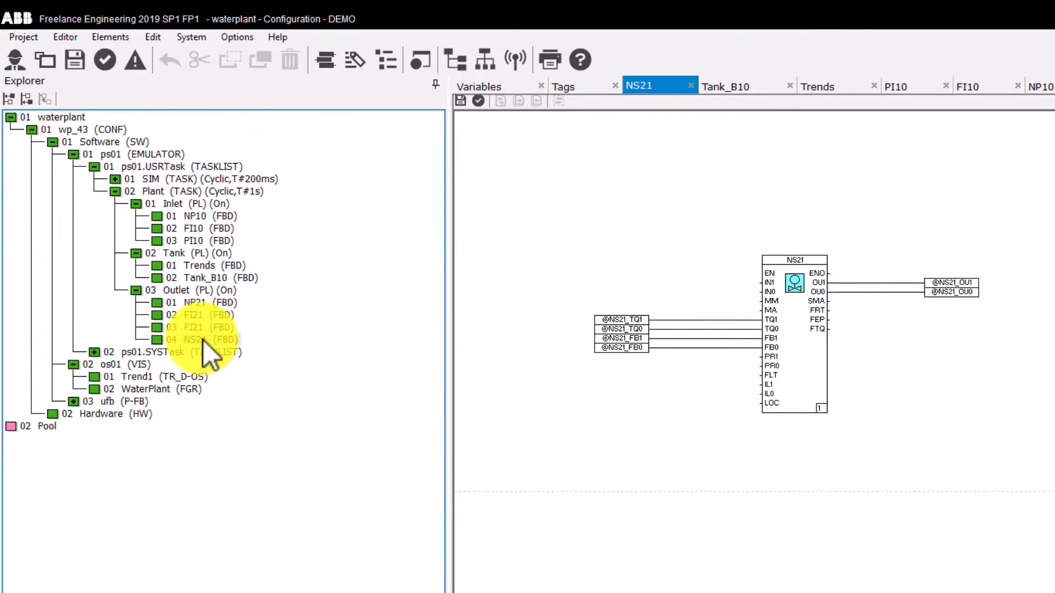
Expand ufb and SIM_FU1 and open the FU1_P function block diagram
{"action": "left_click", "coordinate": [74, 403]}
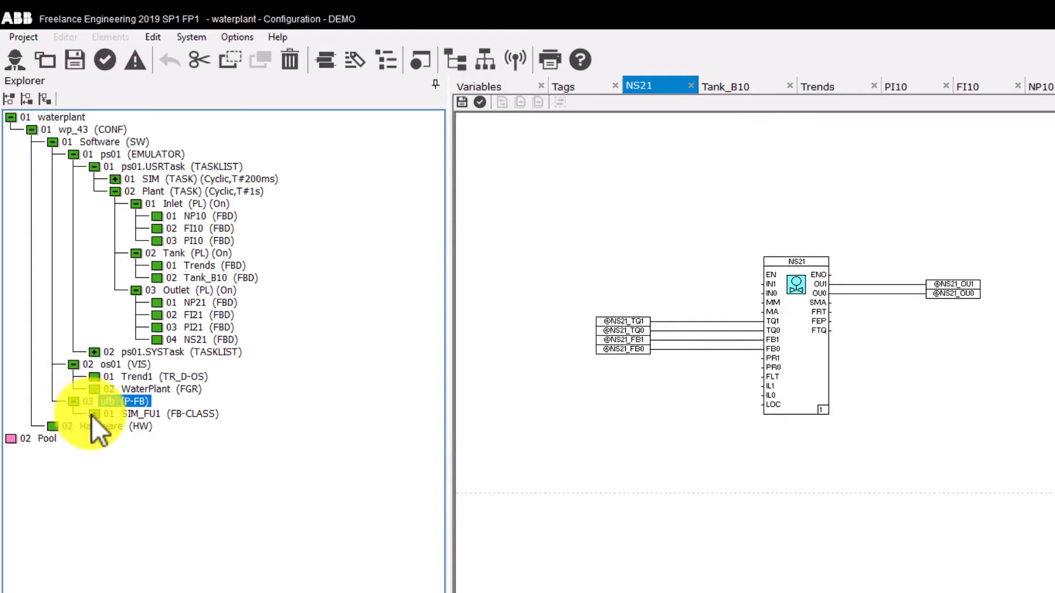
{"action": "left_click", "coordinate": [97, 415]}
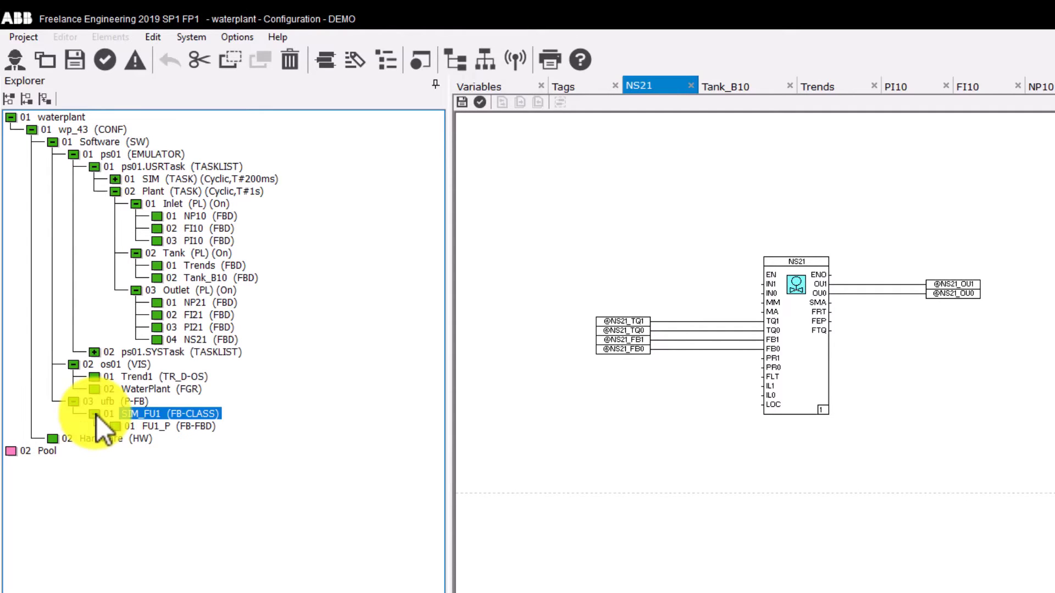
{"action": "double_click", "coordinate": [173, 425]}
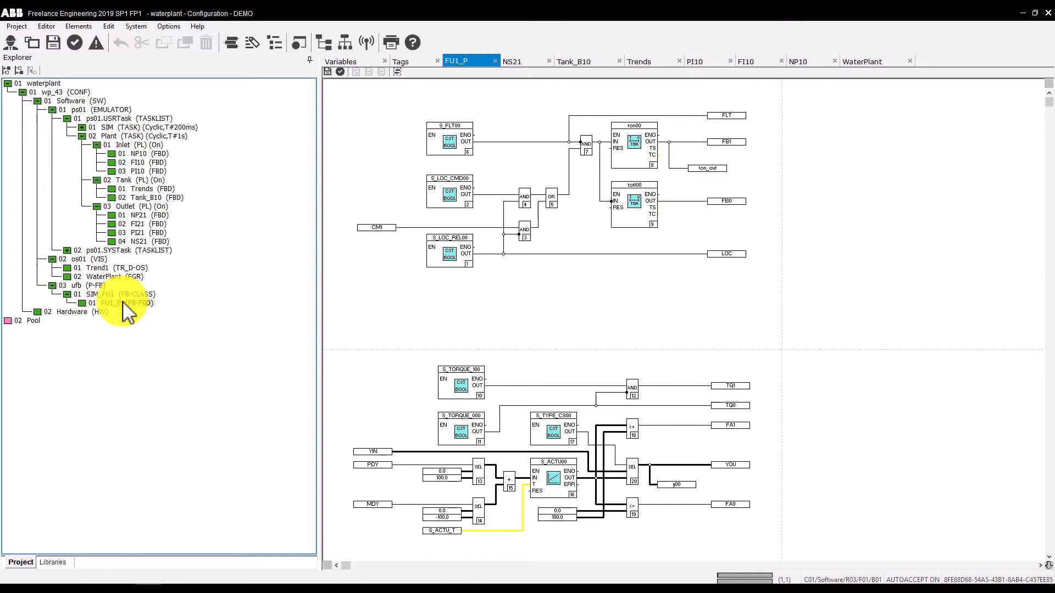
Create and save a new project named watertree, accepting the project header
{"action": "left_click", "coordinate": [11, 42]}
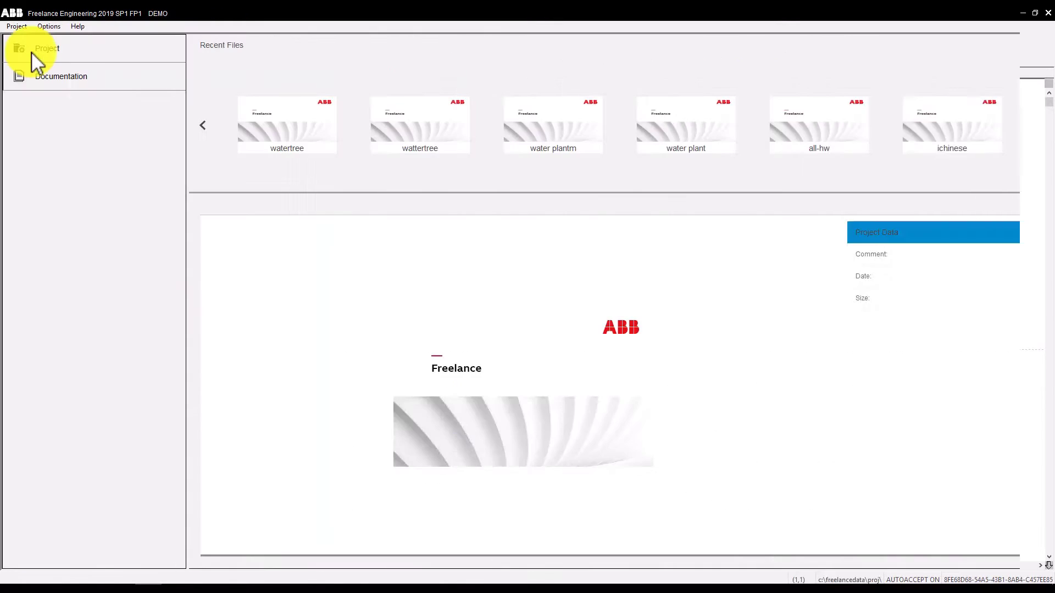
{"action": "left_click", "coordinate": [17, 27]}
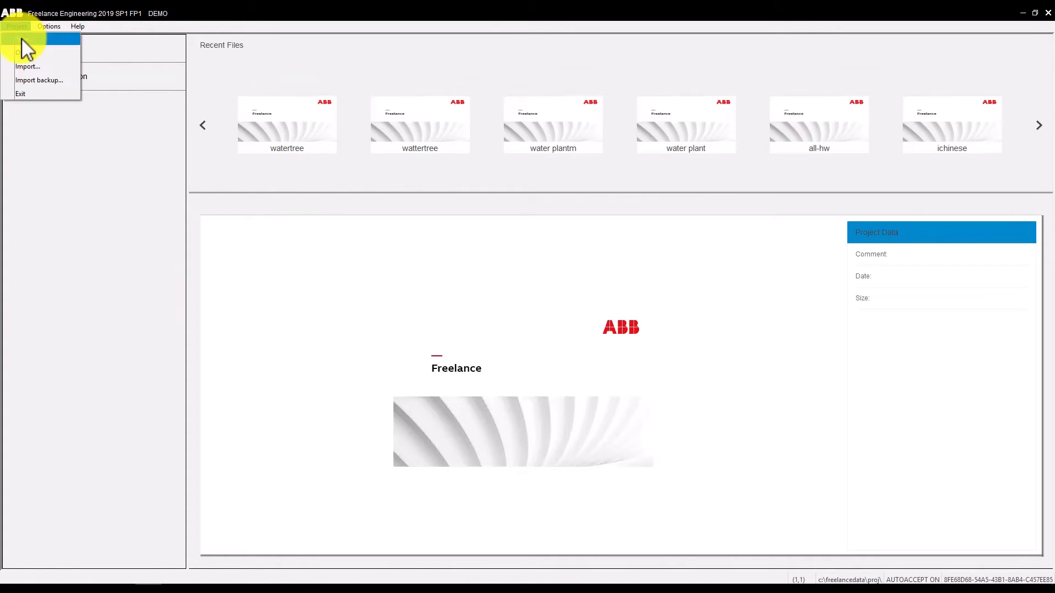
{"action": "left_click", "coordinate": [22, 38]}
{"action": "type", "text": "watertree"}
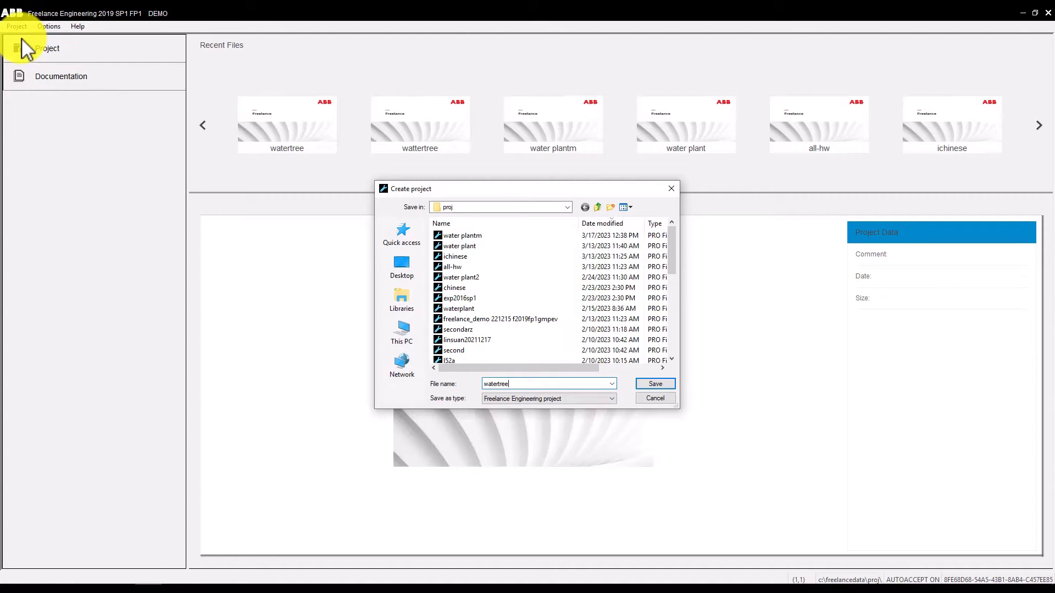
{"action": "left_click", "coordinate": [659, 383]}
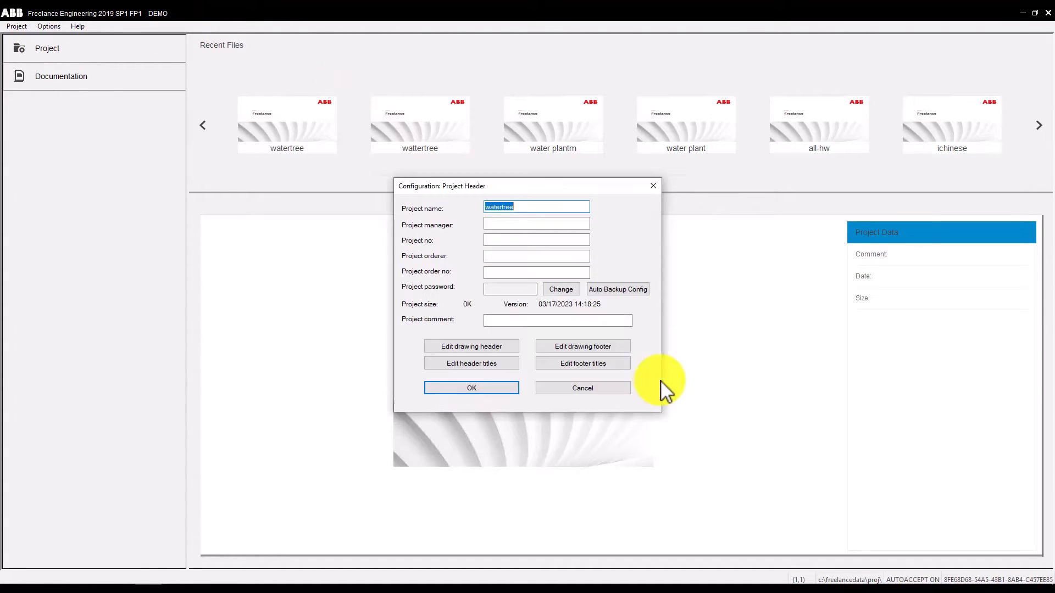
{"action": "left_click", "coordinate": [510, 388]}
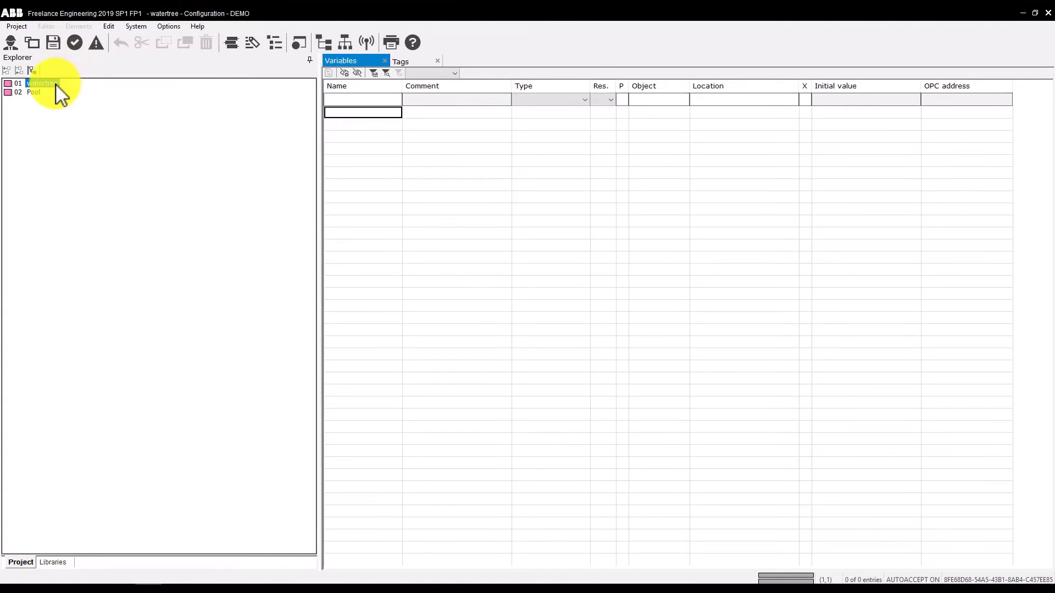
Insert a configuration named Conf one level below the watertree root
{"action": "right_click", "coordinate": [57, 84]}
{"action": "mouse_move", "coordinate": [125, 124]}
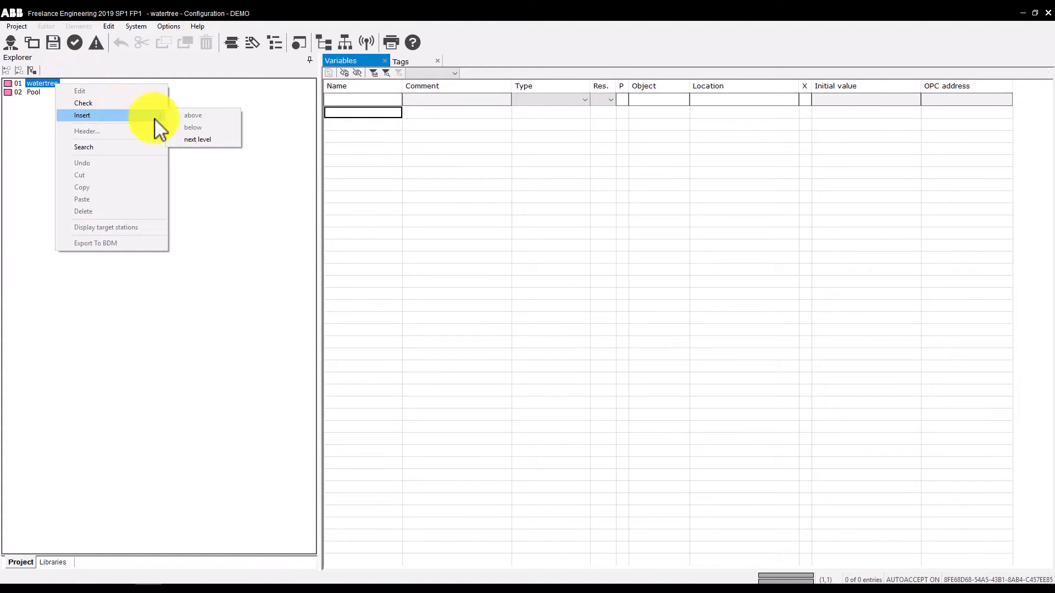
{"action": "left_click", "coordinate": [207, 141]}
{"action": "left_click", "coordinate": [488, 358]}
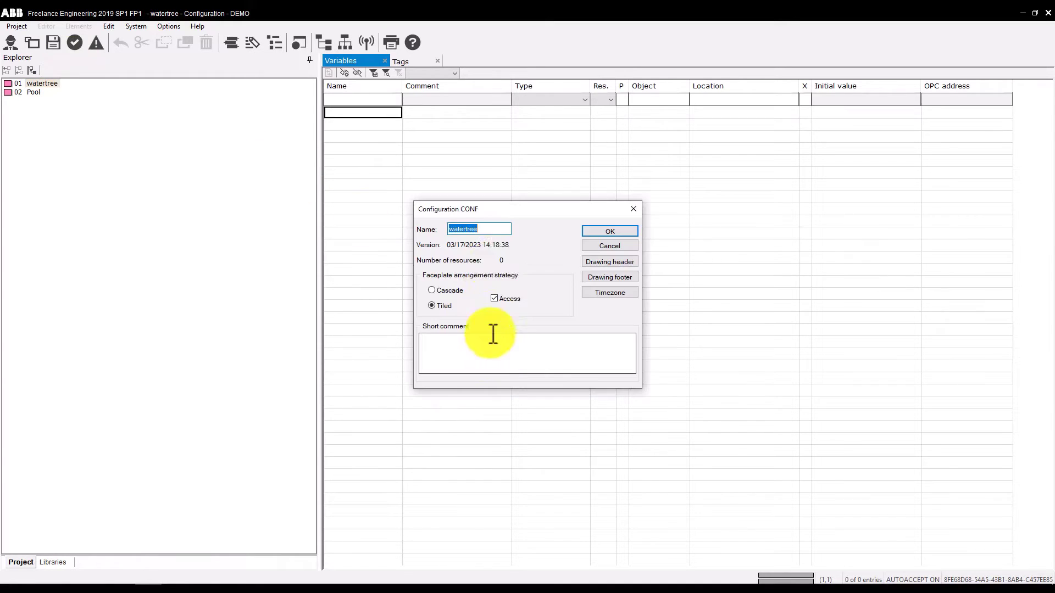
{"action": "type", "text": "Conf"}
{"action": "left_click", "coordinate": [620, 229]}
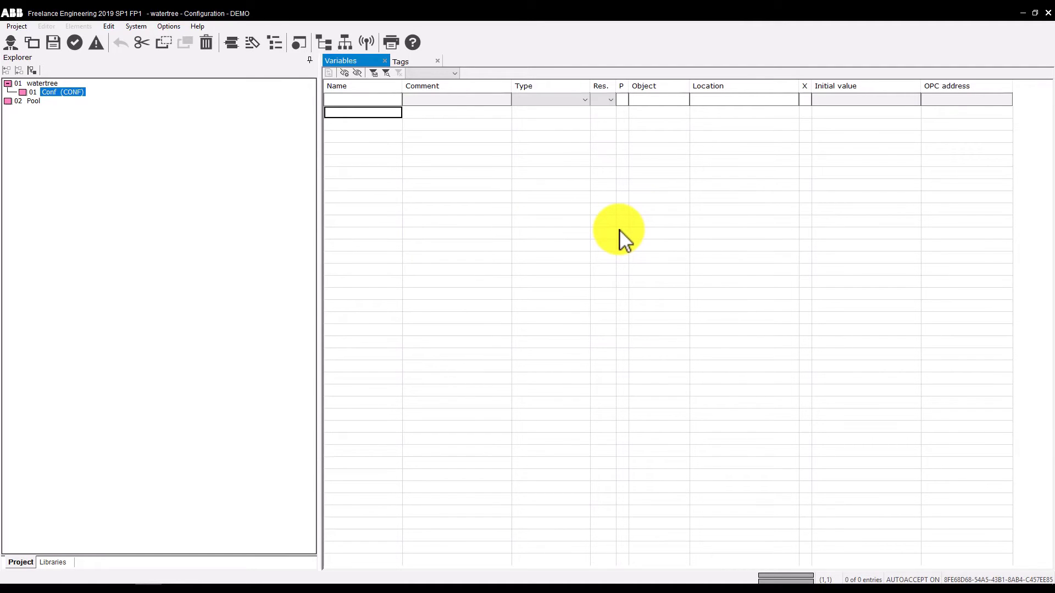
Import the partial project file ProjectTree.prt via Edit > Import block
{"action": "left_click", "coordinate": [110, 25]}
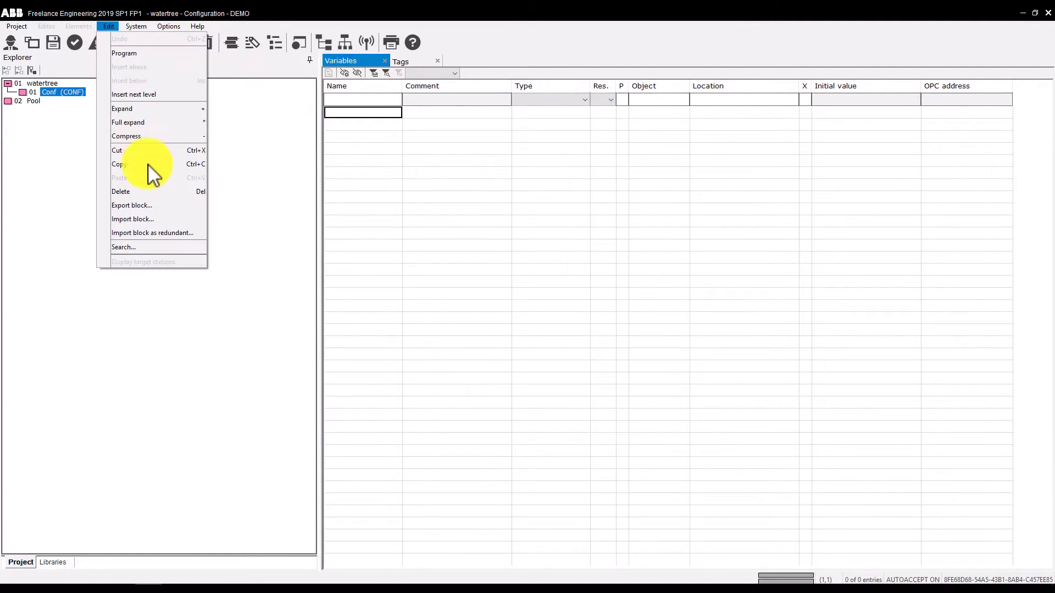
{"action": "left_click", "coordinate": [148, 219]}
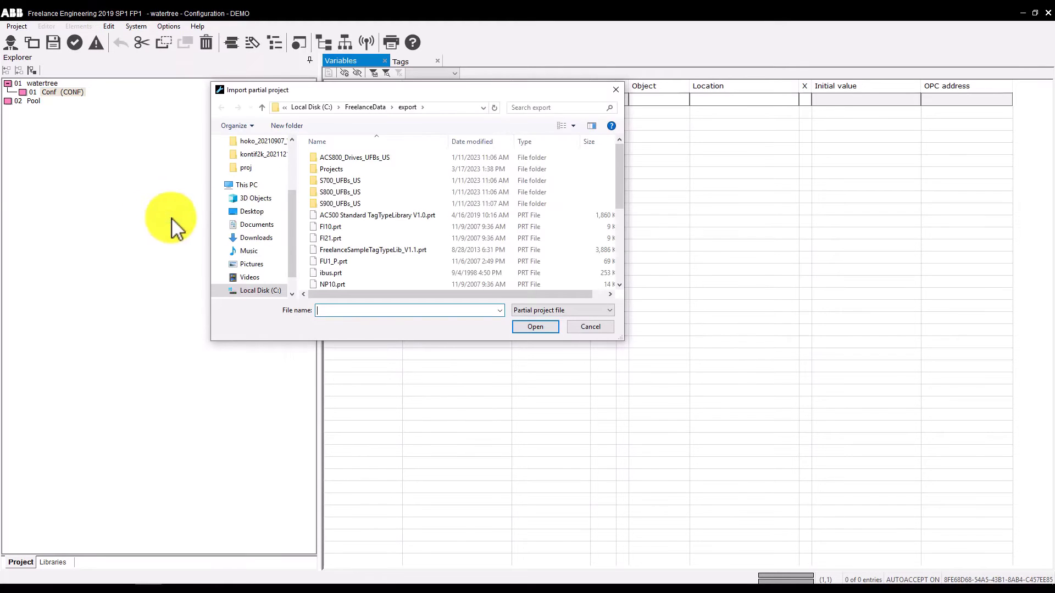
{"action": "left_click_drag", "start_coordinate": [618, 182], "coordinate": [614, 233]}
{"action": "left_click", "coordinate": [351, 218]}
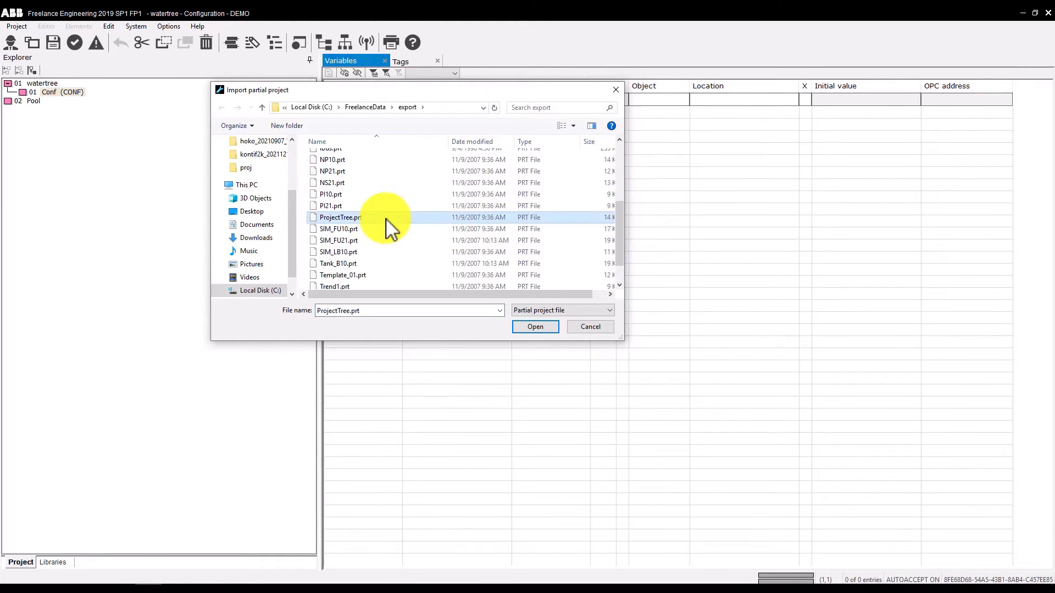
{"action": "left_click", "coordinate": [524, 326]}
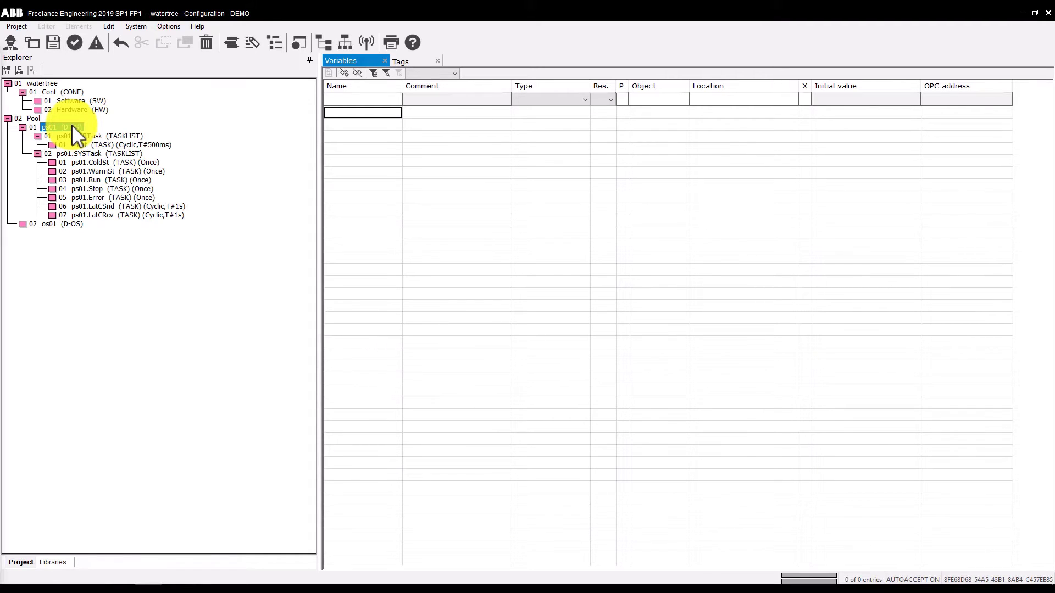
Drag the selected ps01 and os01 stations from Pool onto Software under Conf
{"action": "left_click", "coordinate": [49, 225], "text": "shift"}
{"action": "left_click_drag", "start_coordinate": [61, 127], "coordinate": [64, 100]}
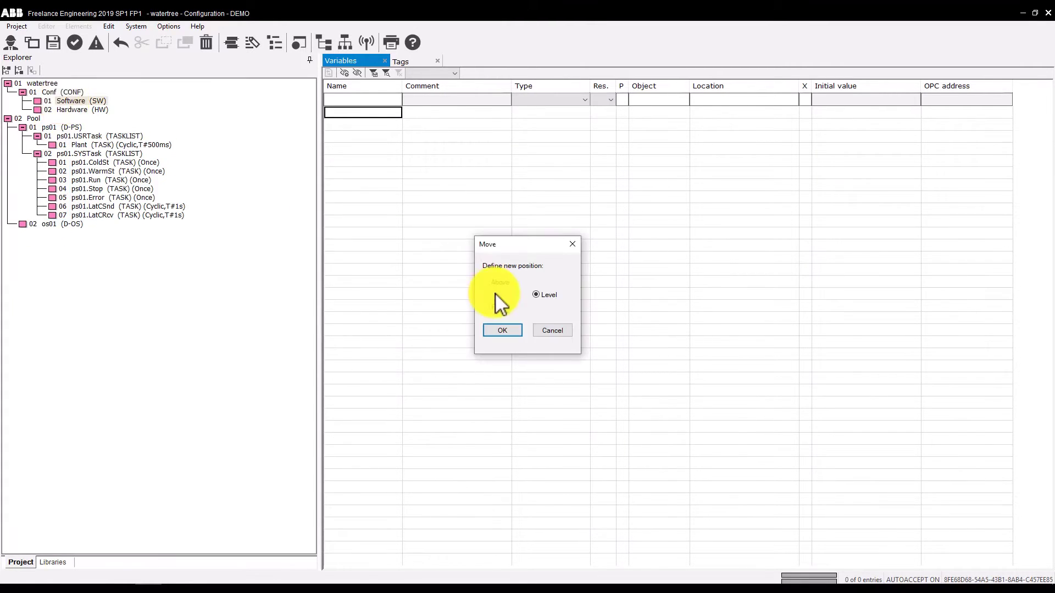
{"action": "left_click", "coordinate": [502, 330]}
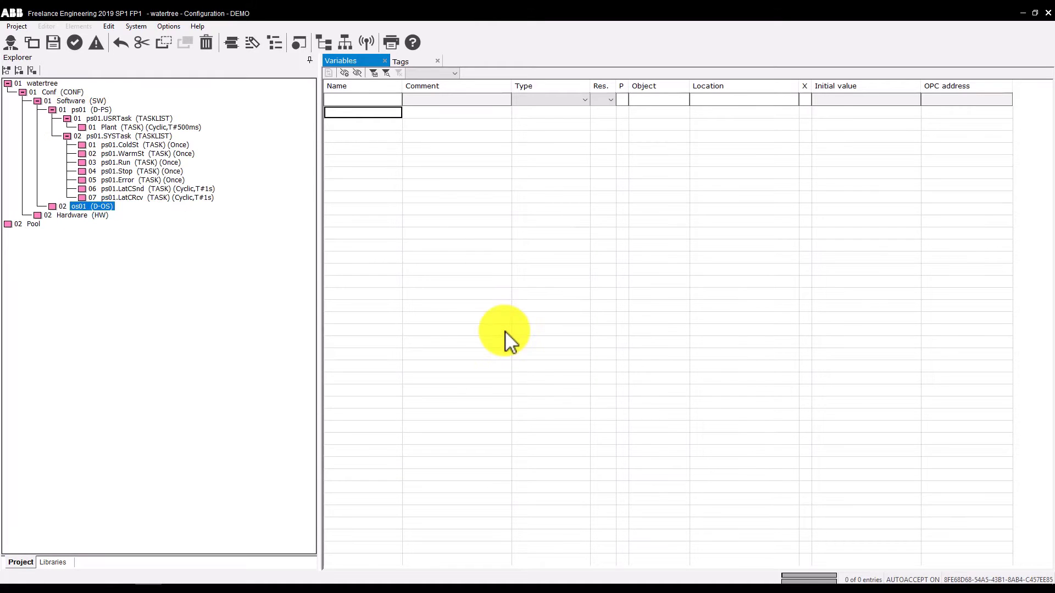
Insert a regular task named SIM above the Plant task
{"action": "right_click", "coordinate": [151, 127]}
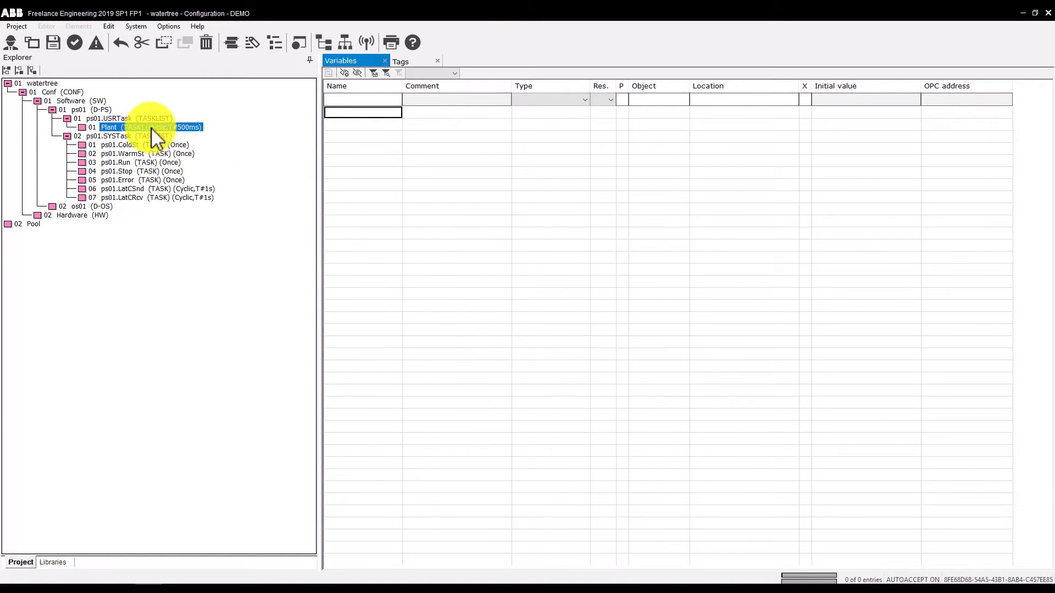
{"action": "mouse_move", "coordinate": [219, 159]}
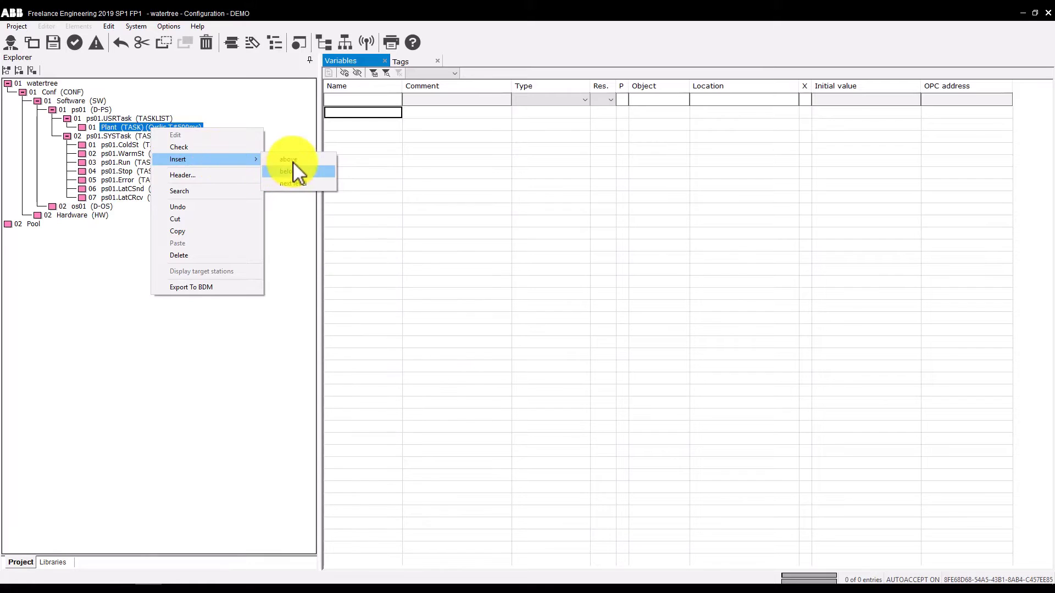
{"action": "left_click", "coordinate": [293, 160]}
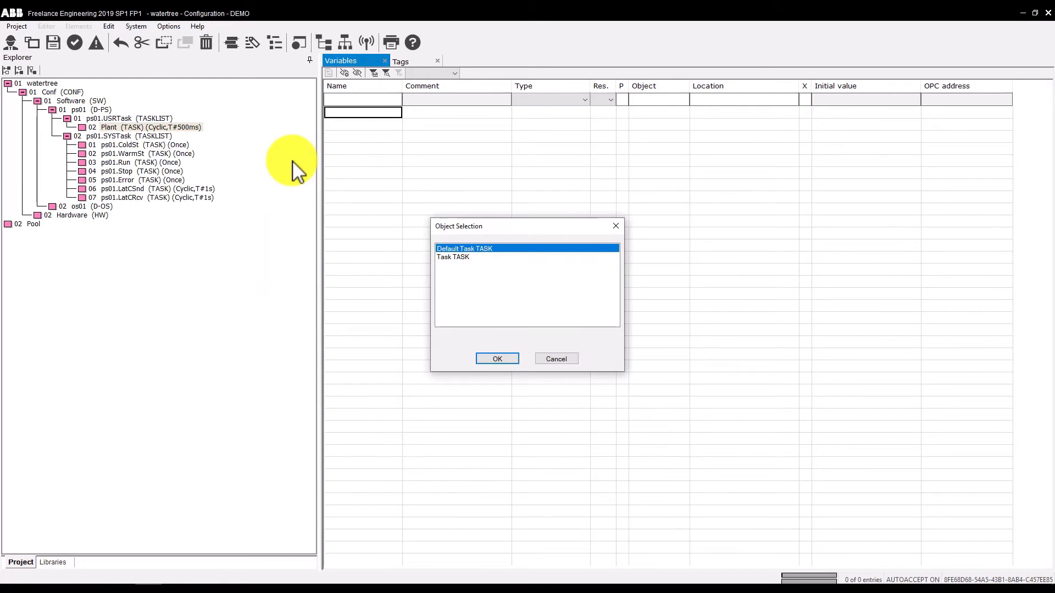
{"action": "key", "text": "Down"}
{"action": "key", "text": "Return"}
{"action": "type", "text": "SIM"}
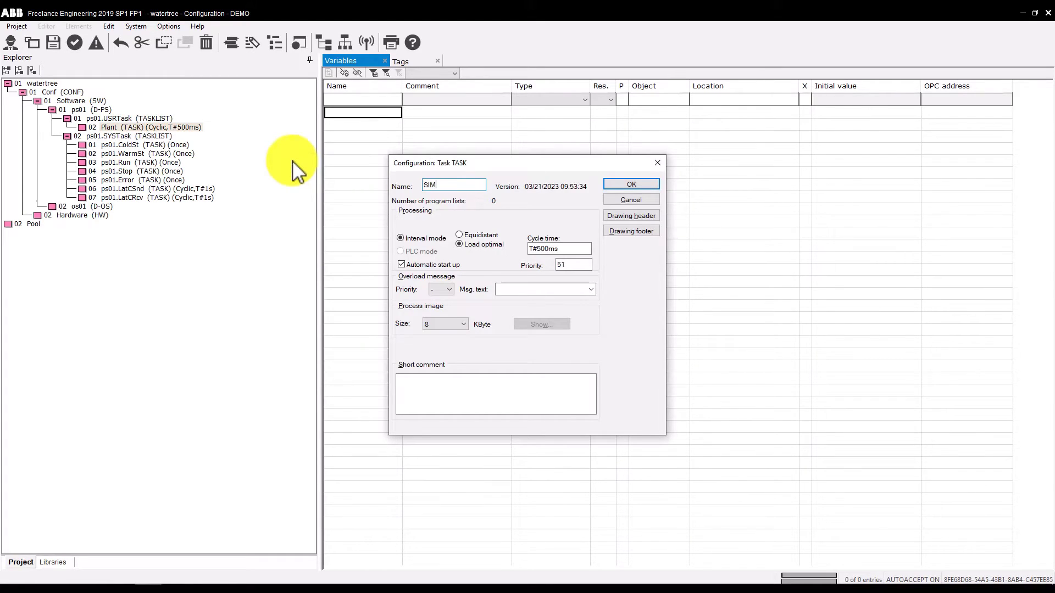
{"action": "left_click", "coordinate": [606, 183]}
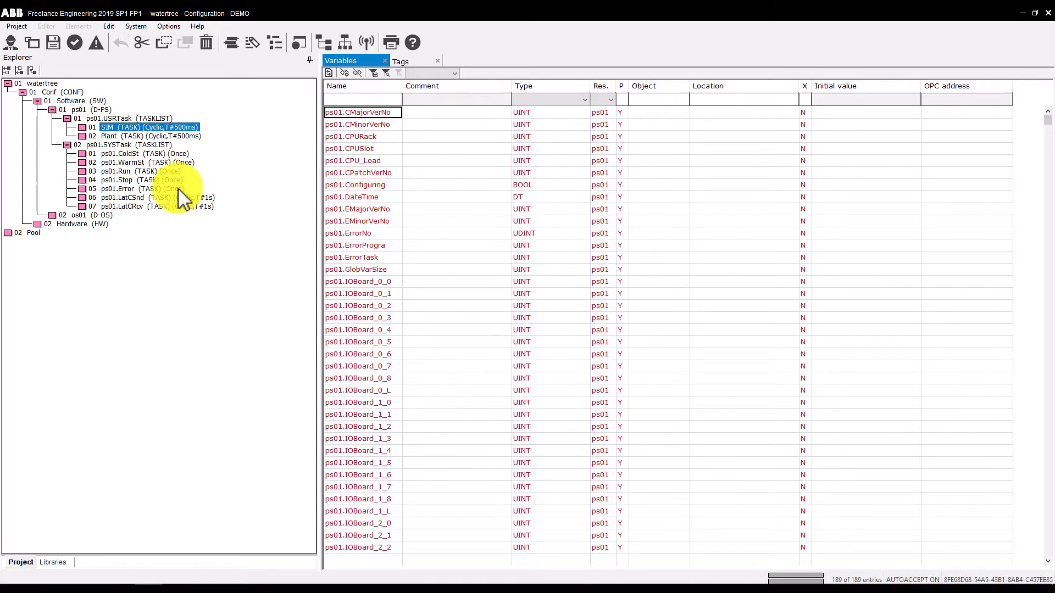
Add a program list named SIM one level below the SIM task
{"action": "right_click", "coordinate": [138, 126]}
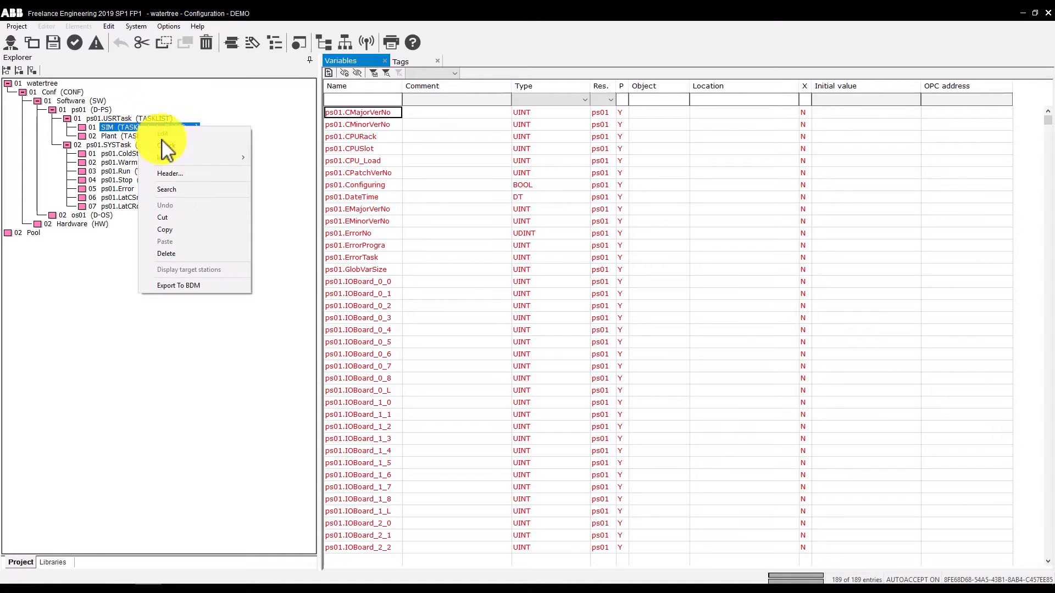
{"action": "mouse_move", "coordinate": [181, 158]}
{"action": "left_click", "coordinate": [285, 180]}
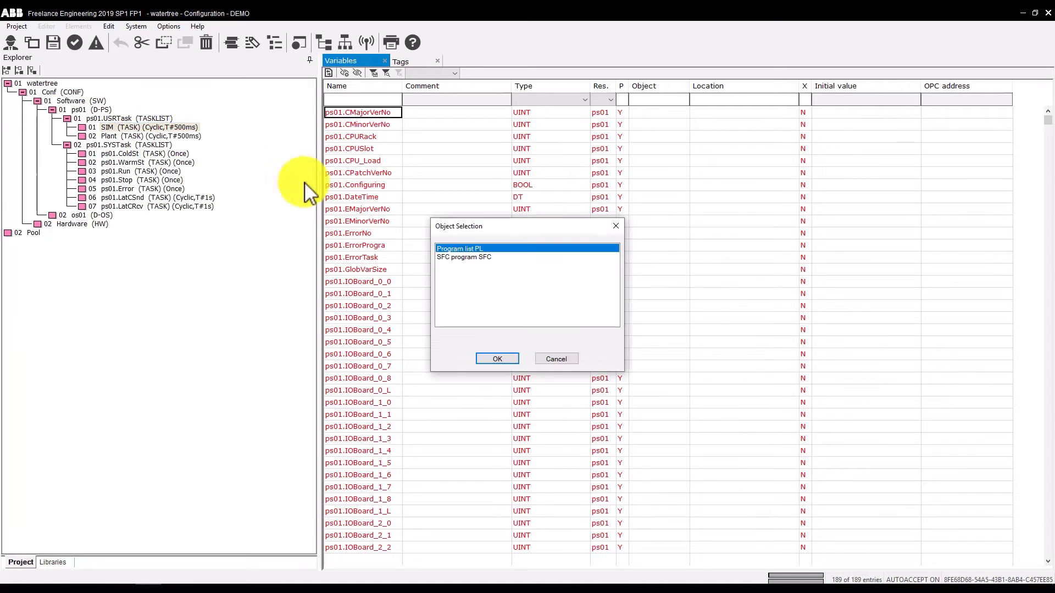
{"action": "left_click", "coordinate": [489, 361]}
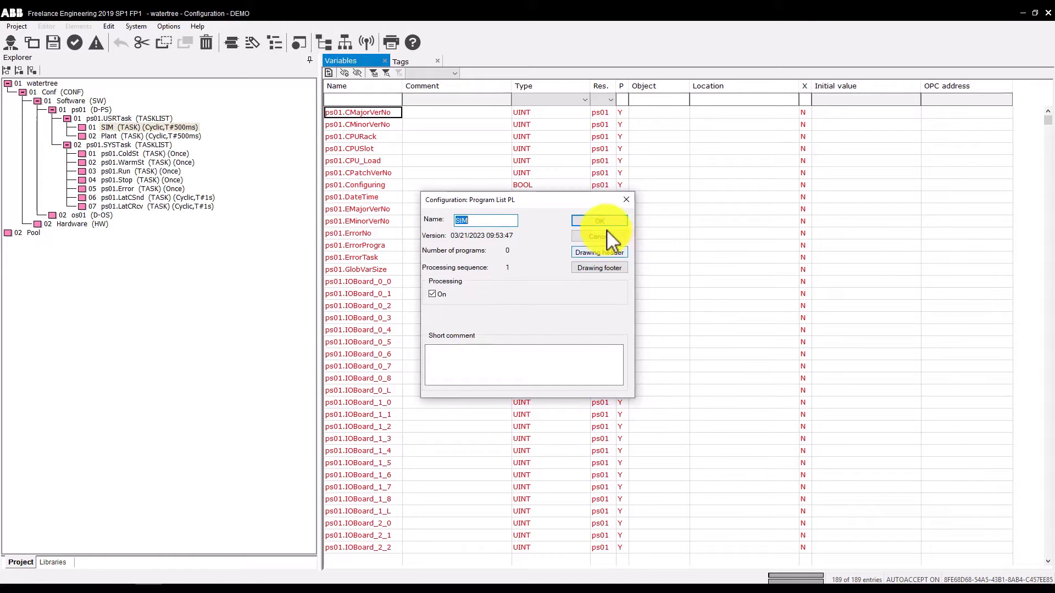
{"action": "left_click", "coordinate": [586, 220]}
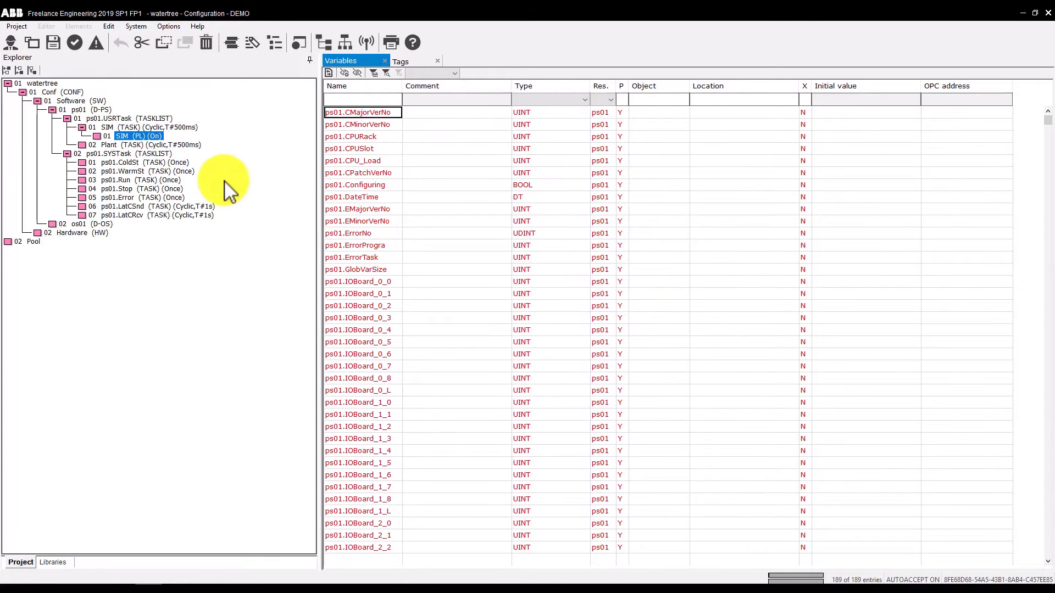
Insert an FBD program into the SIM program list and name it SIM_FU10
{"action": "right_click", "coordinate": [129, 136]}
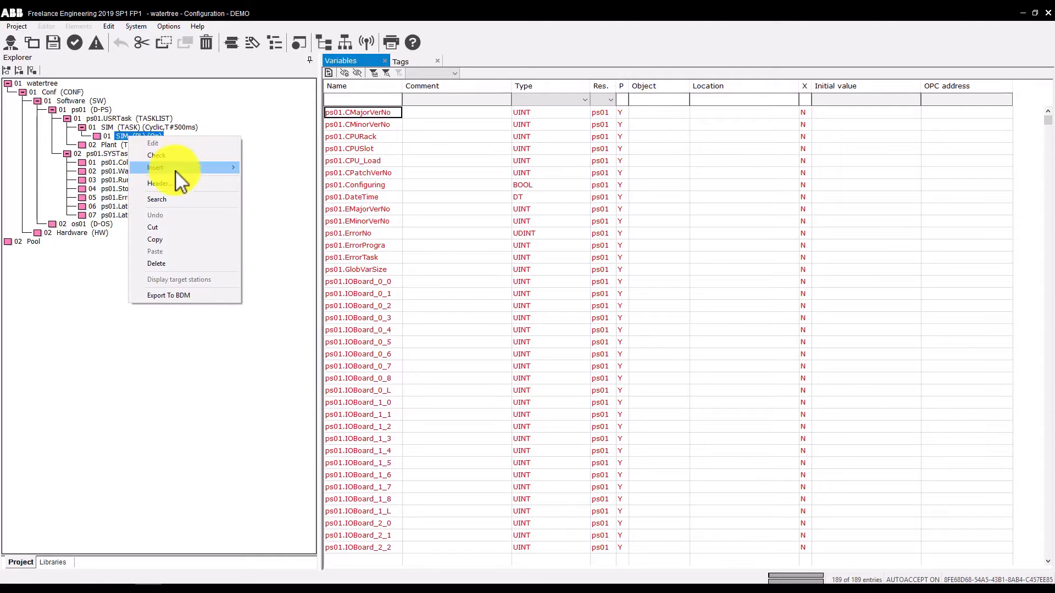
{"action": "mouse_move", "coordinate": [176, 168]}
{"action": "left_click", "coordinate": [284, 186]}
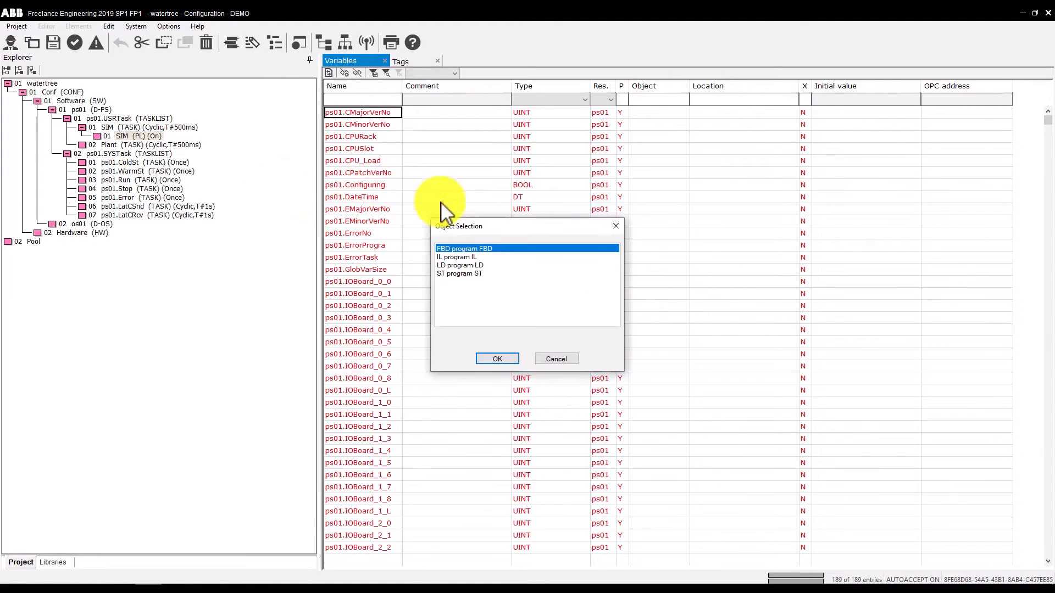
{"action": "left_click", "coordinate": [485, 356]}
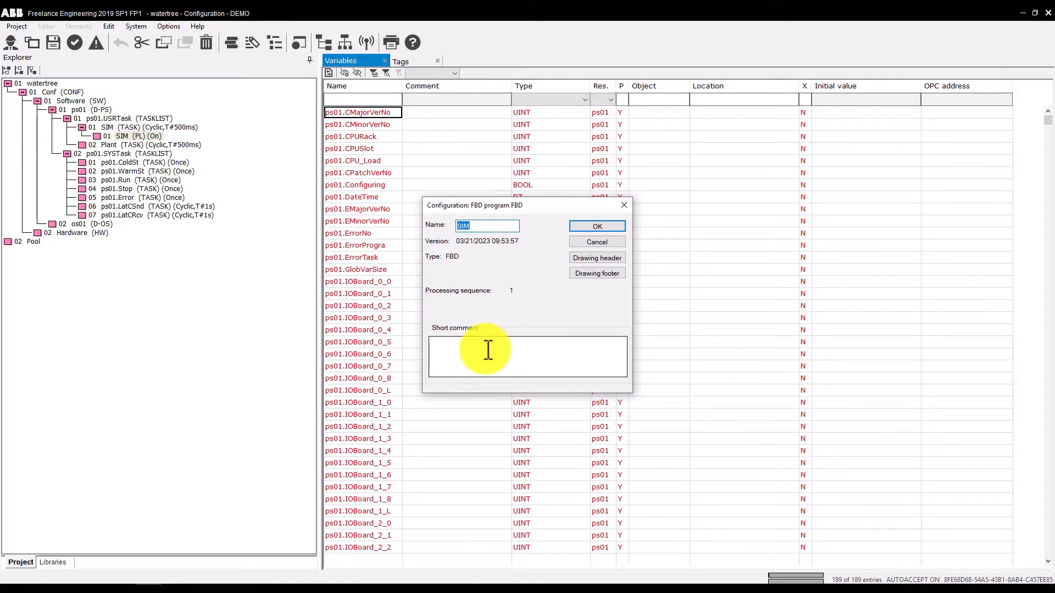
{"action": "key", "text": "End"}
{"action": "type", "text": "_FU10"}
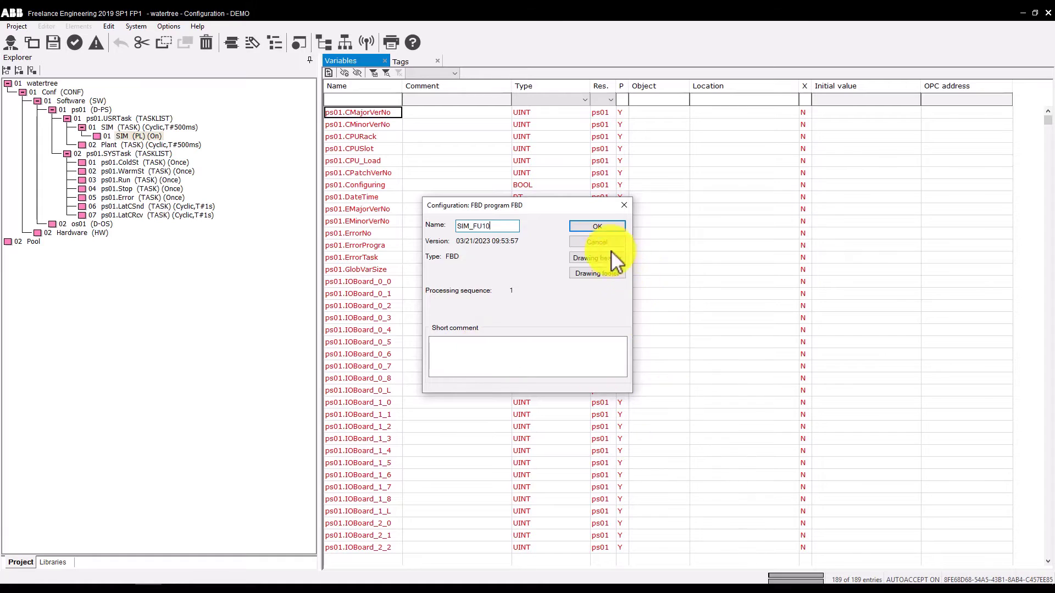
{"action": "left_click", "coordinate": [593, 225]}
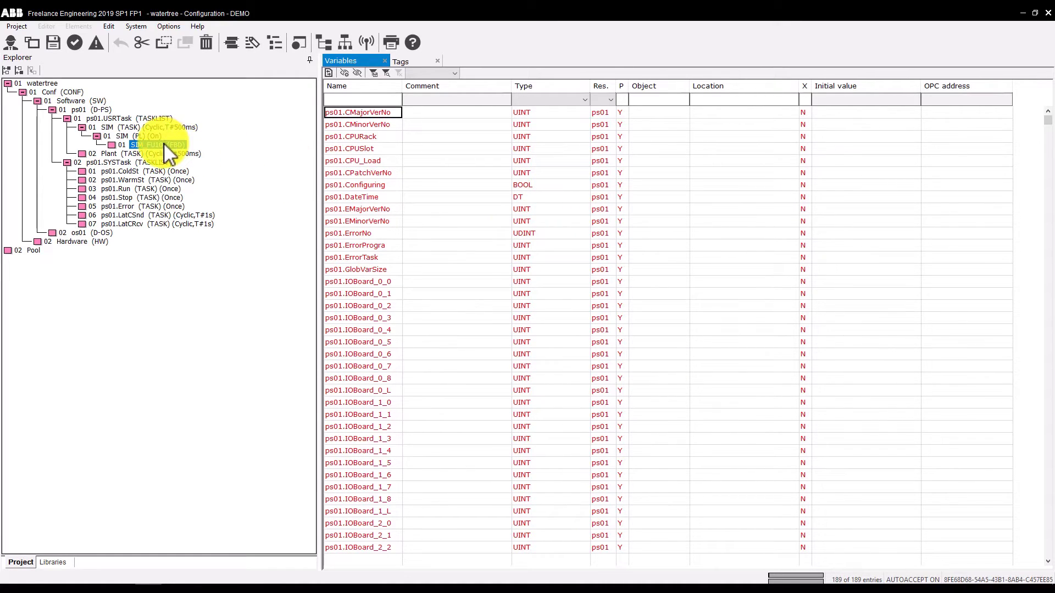
Copy SIM_FU10 and paste it below as a new program named SIM_FU21
{"action": "key", "text": "ctrl+c"}
{"action": "key", "text": "ctrl+v"}
{"action": "left_click", "coordinate": [509, 329]}
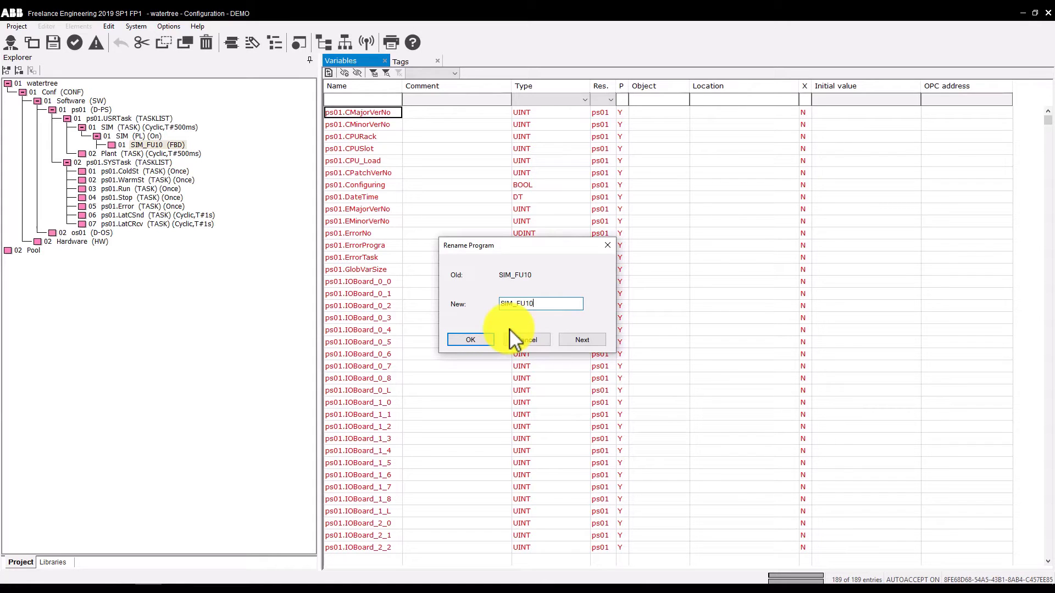
{"action": "type", "text": "21"}
{"action": "key", "text": "Return"}
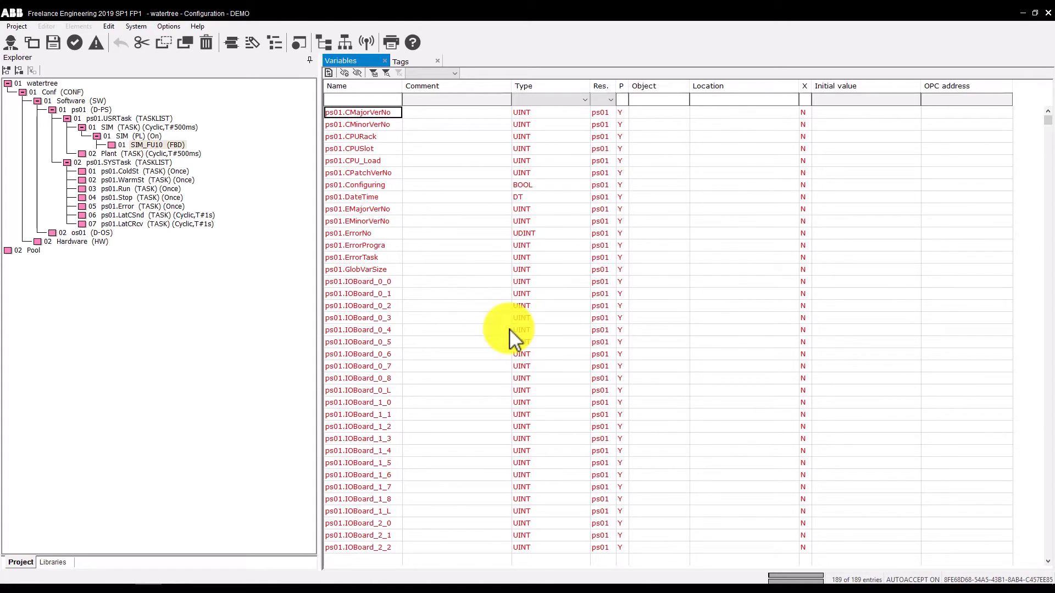
Paste another copy below the existing programs and name it SIM_LB10
{"action": "key", "text": "ctrl+v"}
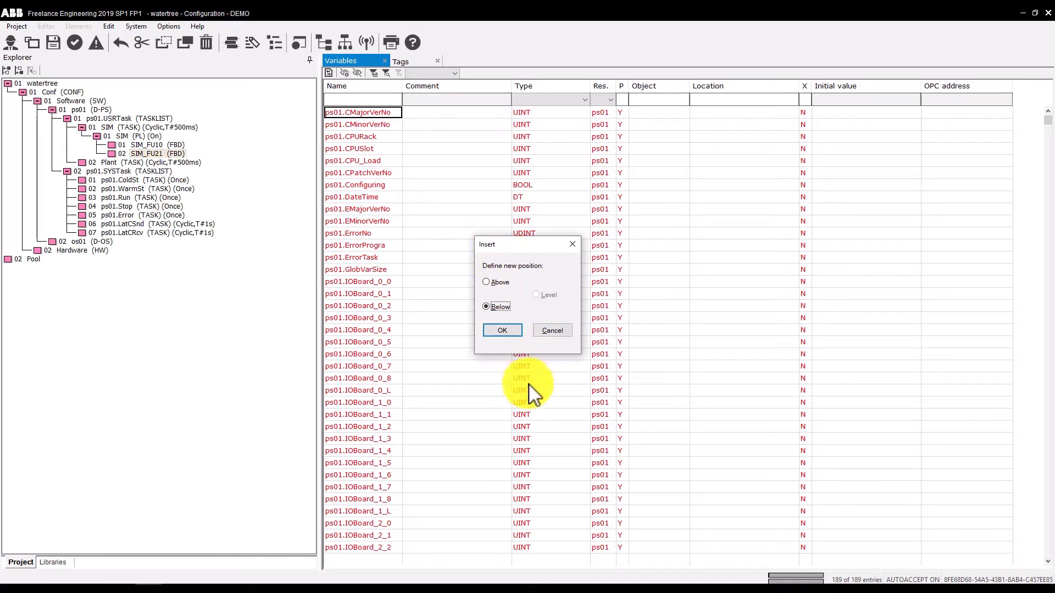
{"action": "left_click", "coordinate": [502, 330]}
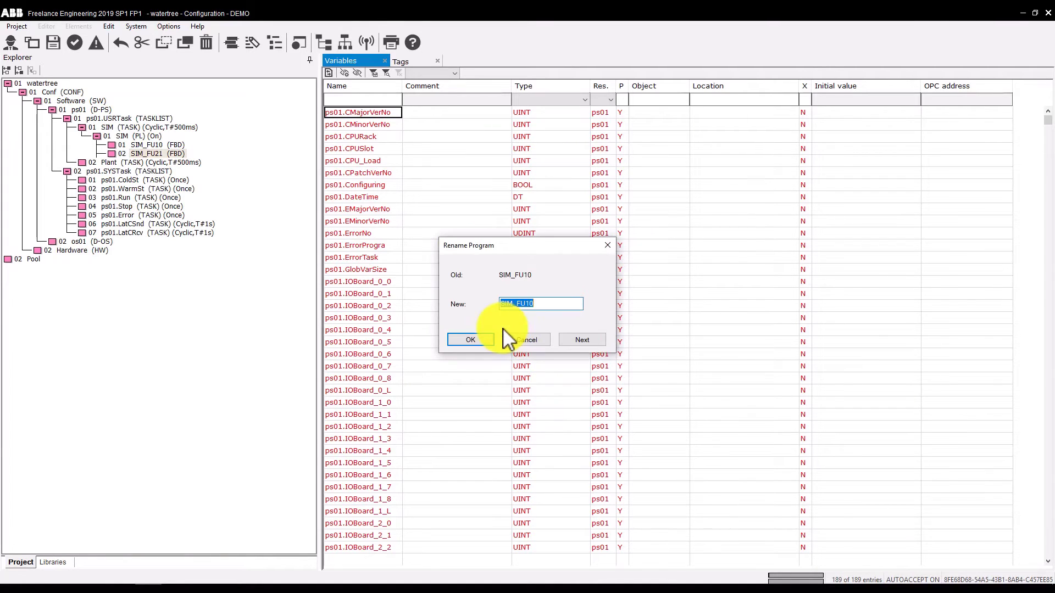
{"action": "left_click", "coordinate": [555, 304]}
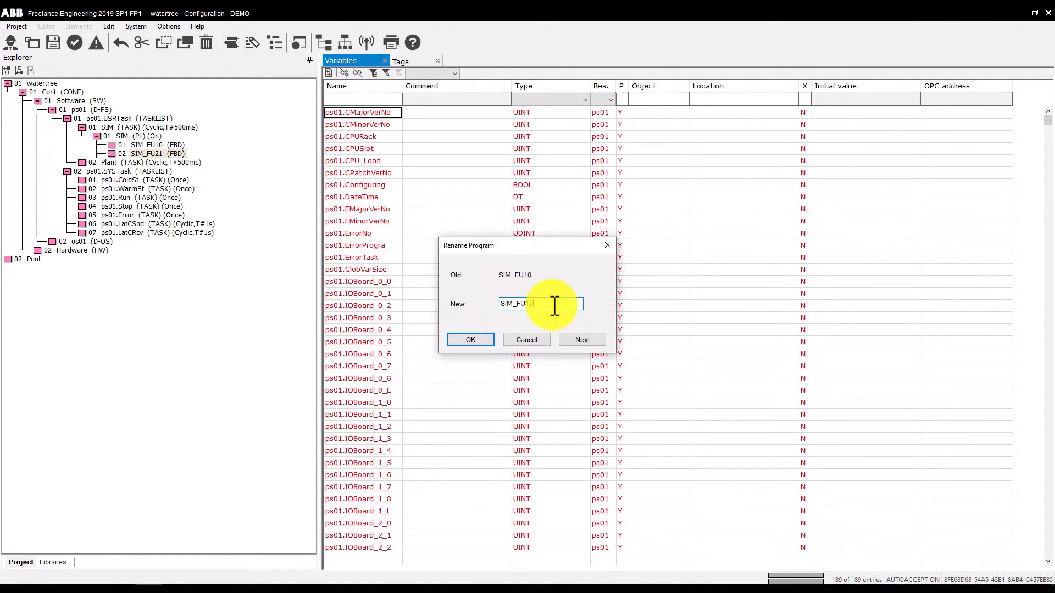
{"action": "key", "text": "BackSpace"}
{"action": "key", "text": "BackSpace"}
{"action": "key", "text": "BackSpace"}
{"action": "key", "text": "BackSpace"}
{"action": "type", "text": "LB10"}
{"action": "key", "text": "Return"}
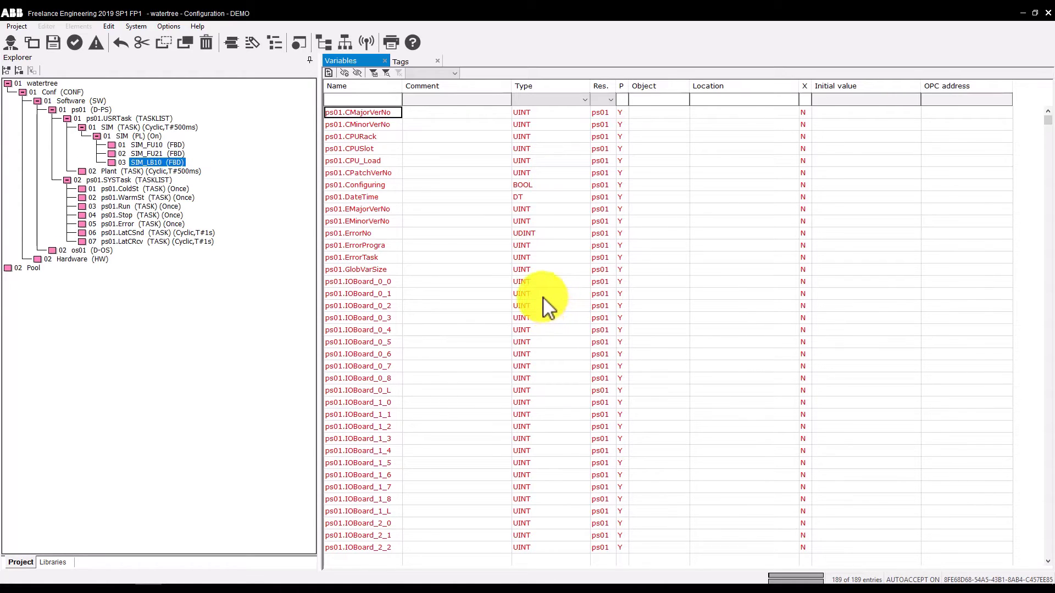
Insert a program list named Inlet one level under the Plant task
{"action": "right_click", "coordinate": [131, 170]}
{"action": "mouse_move", "coordinate": [171, 203]}
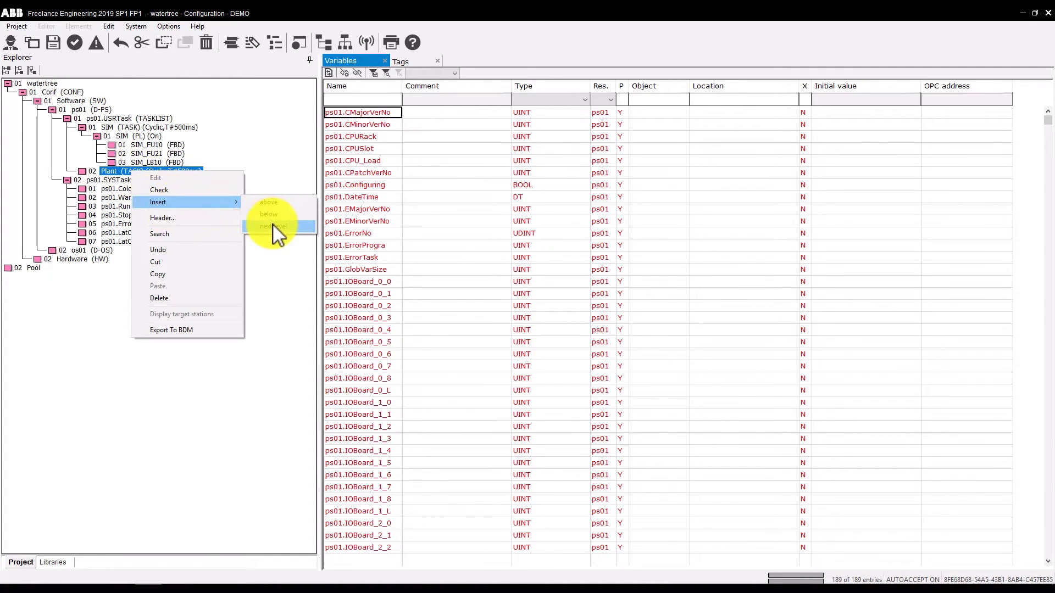
{"action": "left_click", "coordinate": [273, 224]}
{"action": "left_click", "coordinate": [496, 358]}
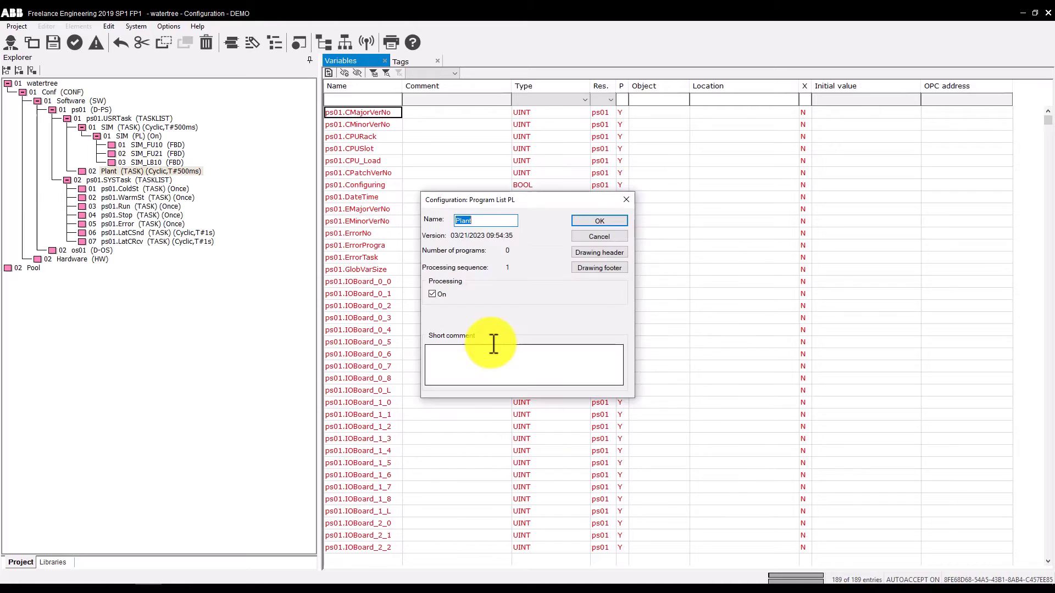
{"action": "type", "text": "Iniet"}
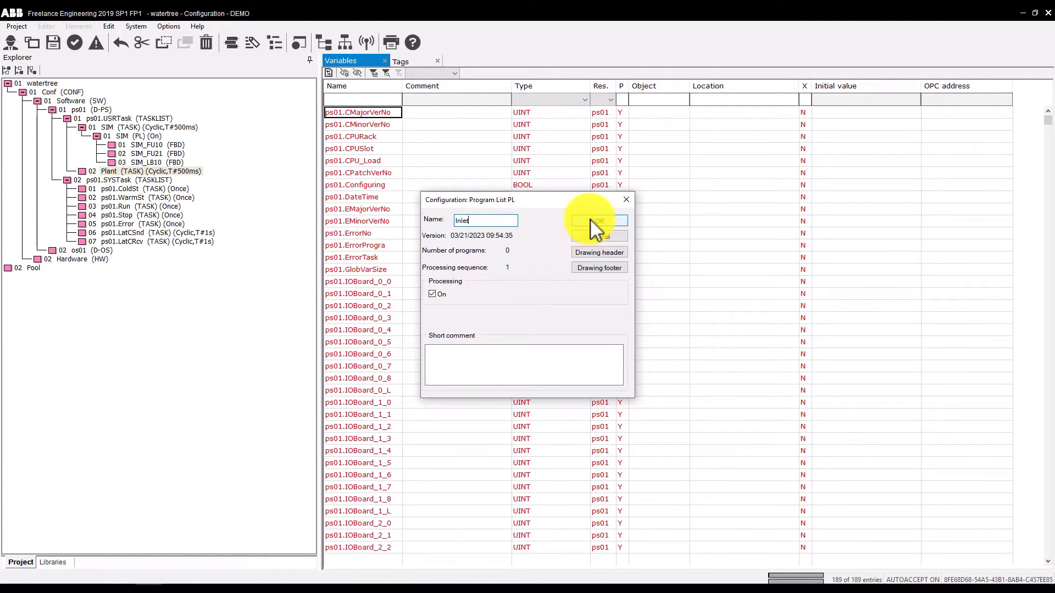
{"action": "left_click", "coordinate": [591, 219]}
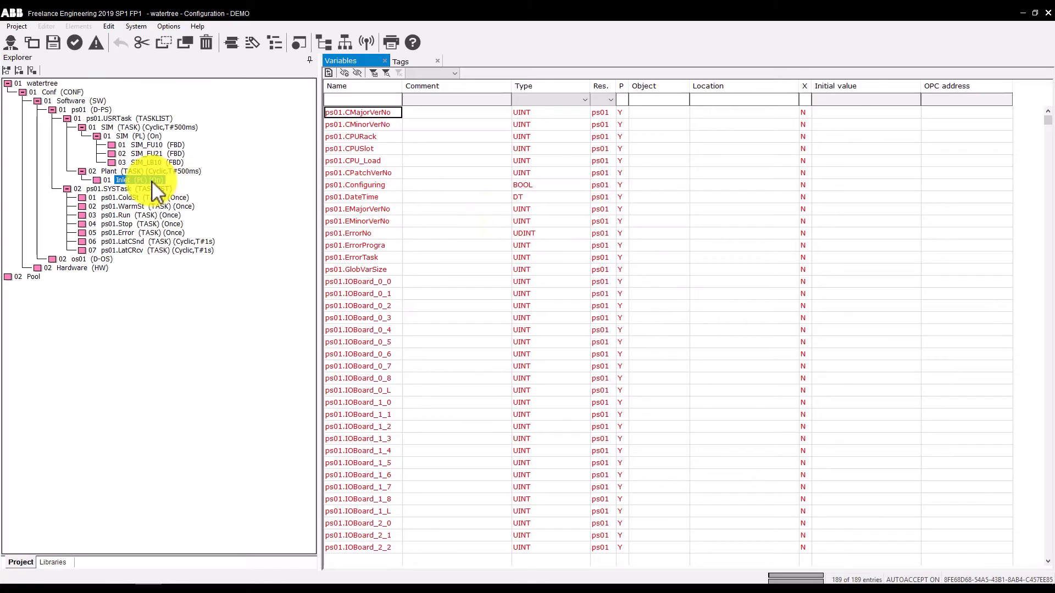
Add an FBD program named NP10 inside the Inlet program list
{"action": "right_click", "coordinate": [151, 180]}
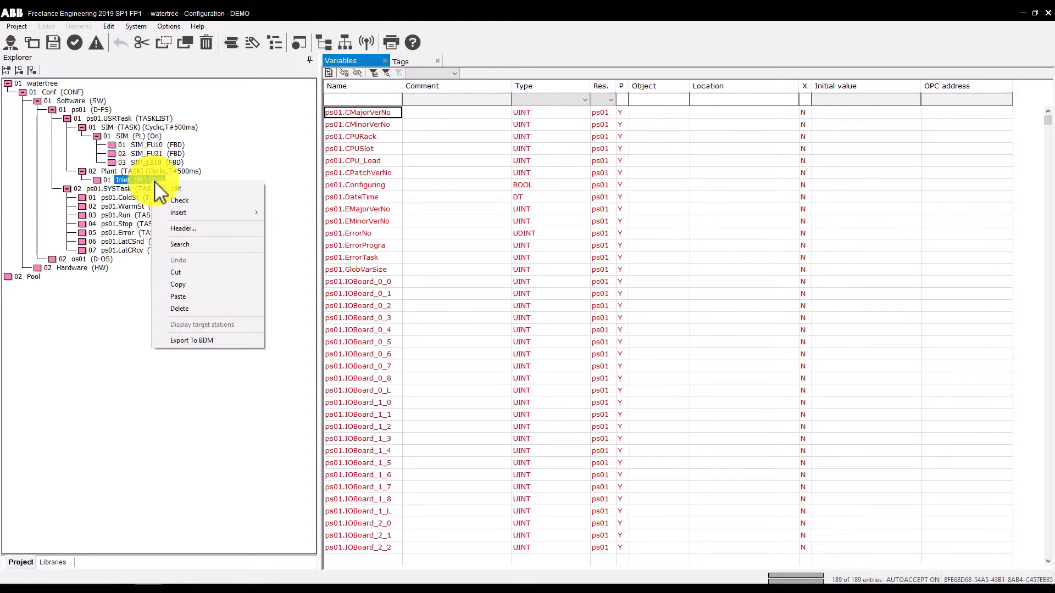
{"action": "mouse_move", "coordinate": [182, 213]}
{"action": "left_click", "coordinate": [314, 242]}
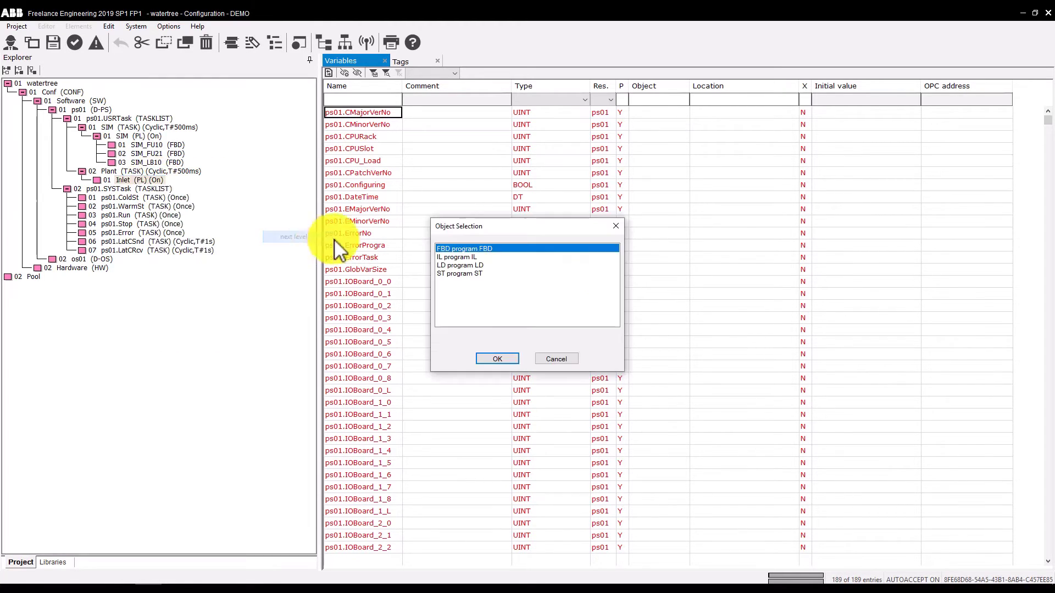
{"action": "left_click", "coordinate": [479, 357]}
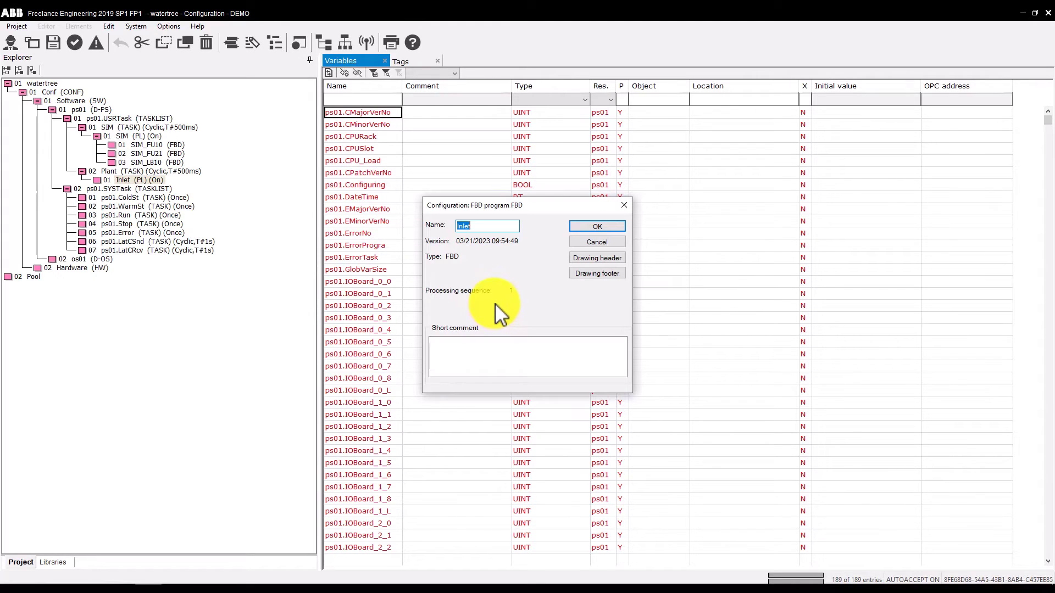
{"action": "type", "text": "NP10"}
{"action": "left_click", "coordinate": [585, 226]}
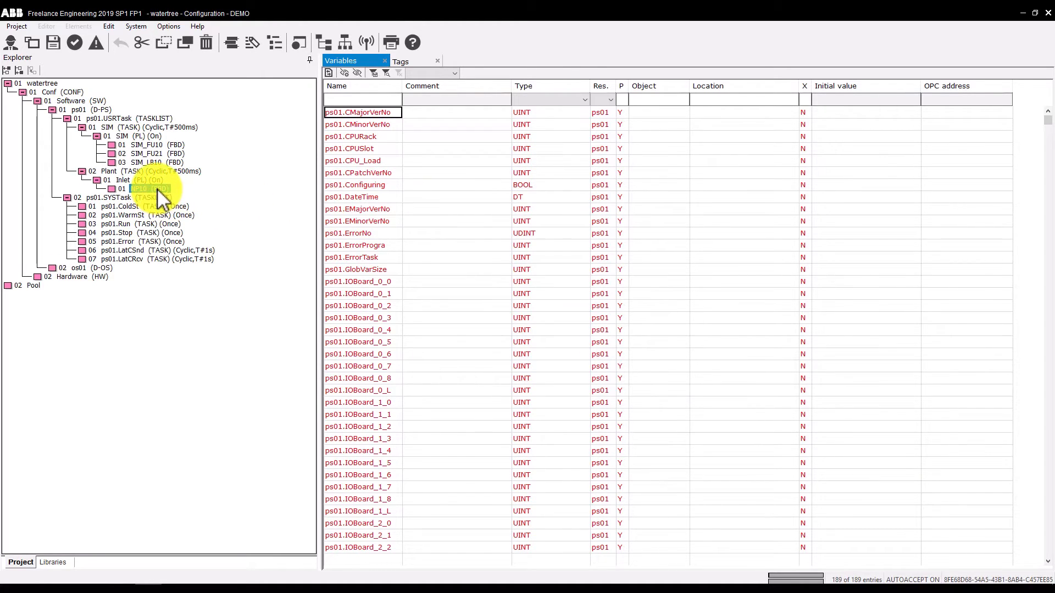
Paste a copy of NP10 below it and name the copy FI10
{"action": "key", "text": "Insert"}
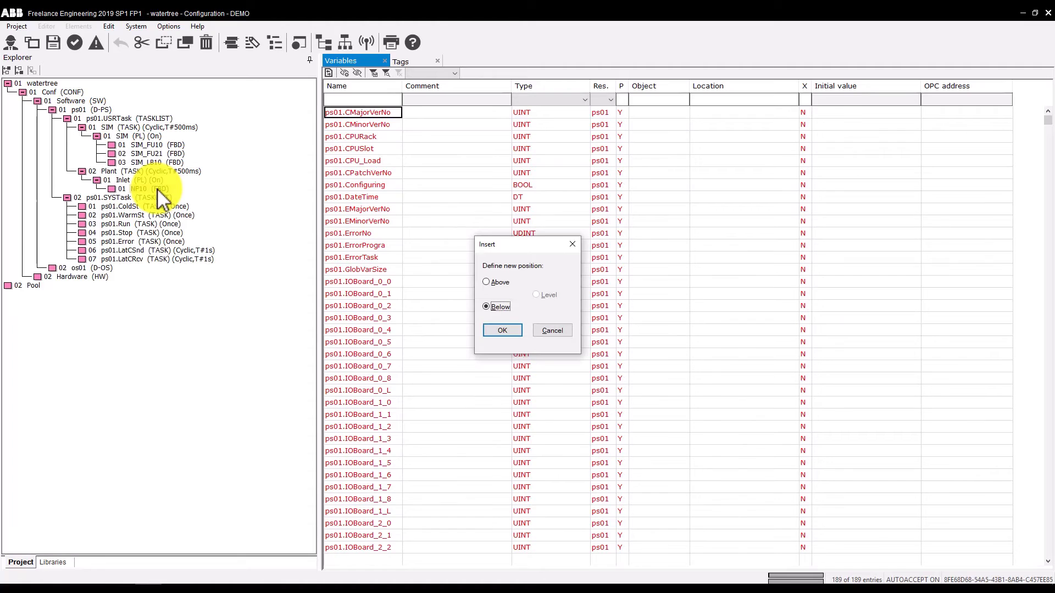
{"action": "left_click", "coordinate": [503, 331]}
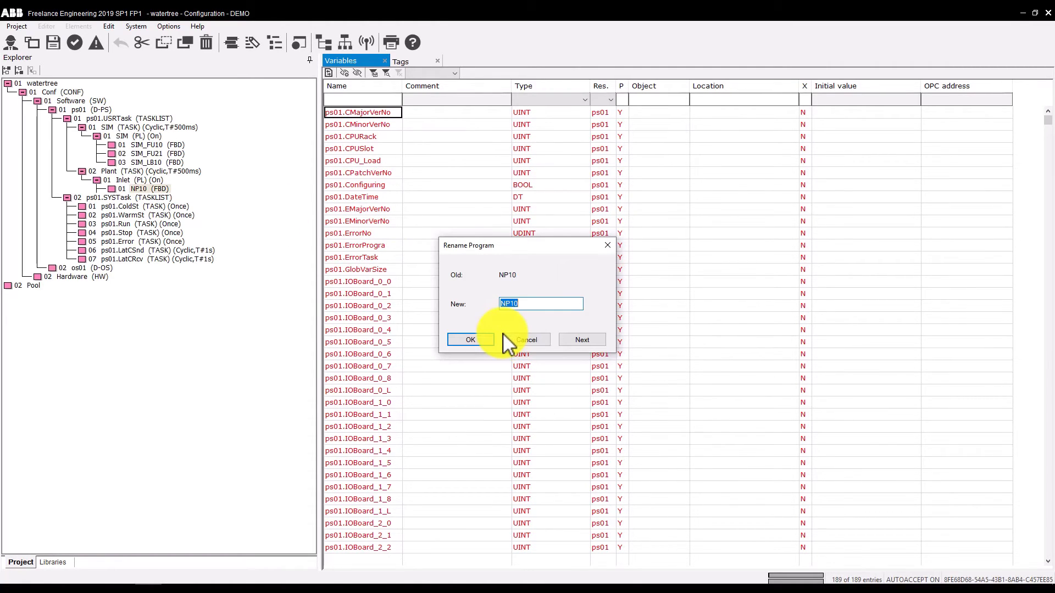
{"action": "type", "text": "FI10"}
{"action": "left_click", "coordinate": [482, 341]}
Paste another NP10 copy below the programs and start naming it PI10
{"action": "key", "text": "Insert"}
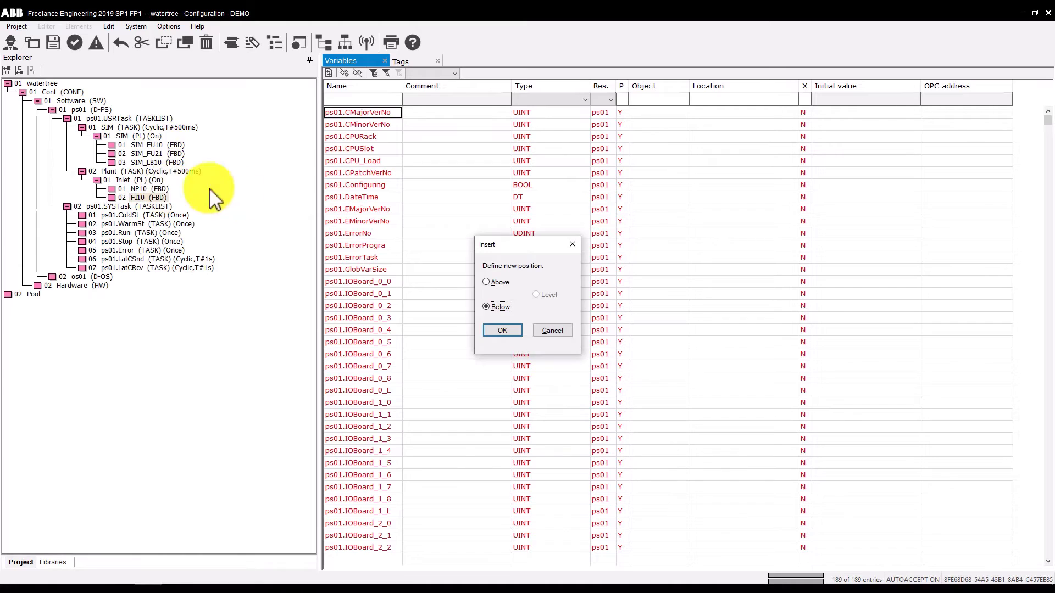
{"action": "left_click", "coordinate": [501, 332]}
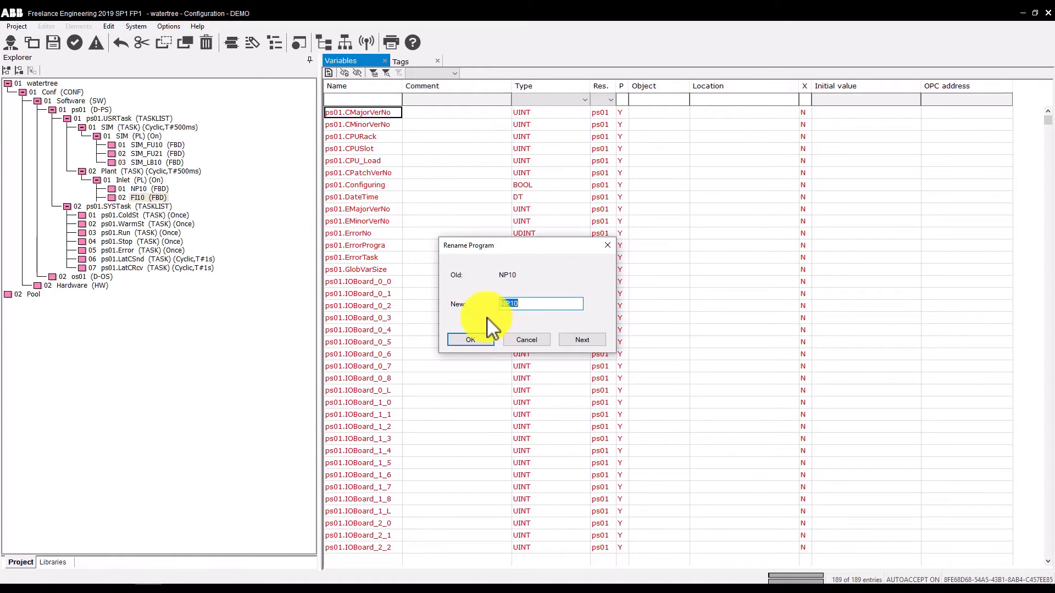
{"action": "type", "text": "P"}
Confirm PI10, then copy Inlet into the Plant task as a new Outlet program list
{"action": "key", "text": "Return"}
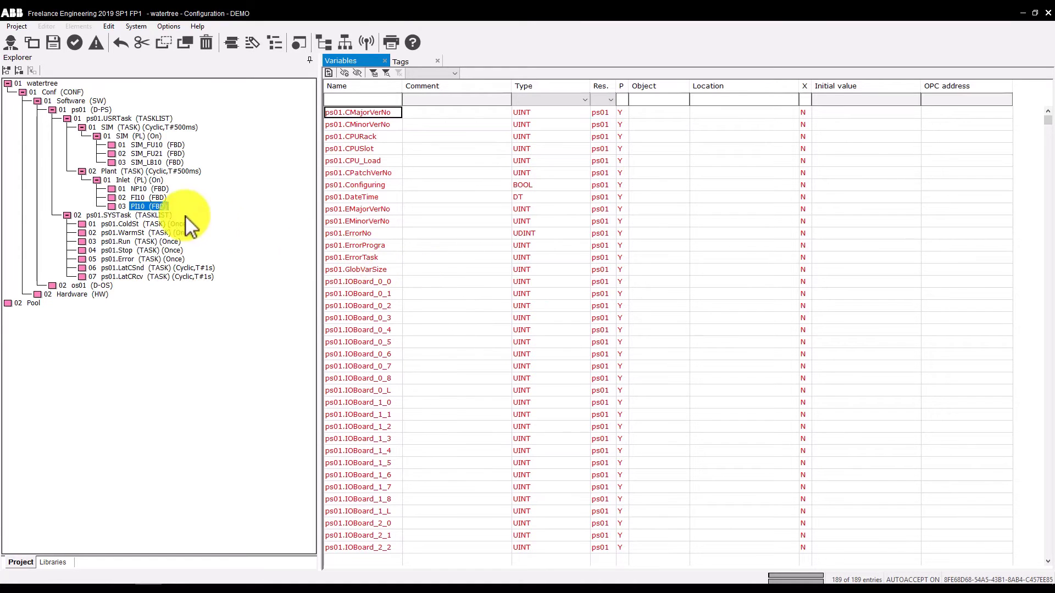
{"action": "left_click", "coordinate": [97, 180]}
{"action": "right_click", "coordinate": [118, 181]}
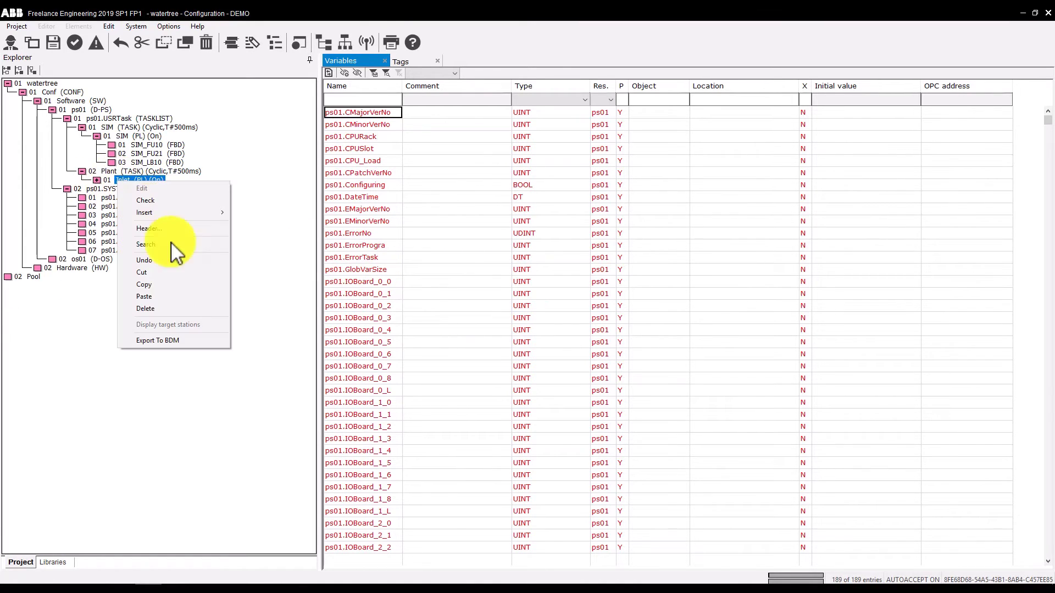
{"action": "left_click", "coordinate": [160, 273]}
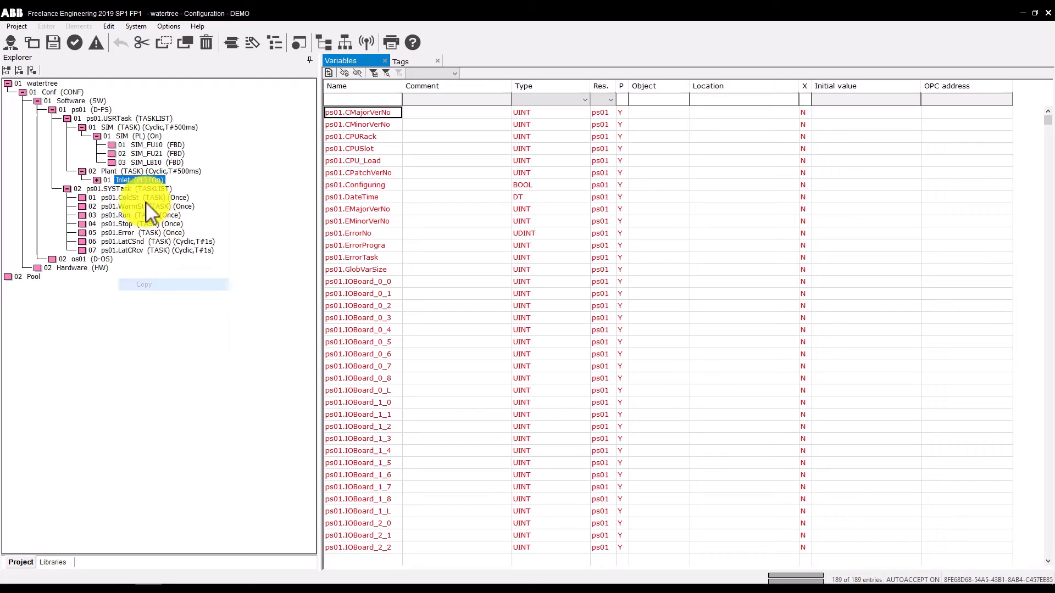
{"action": "left_click", "coordinate": [133, 172]}
{"action": "key", "text": "ctrl+v"}
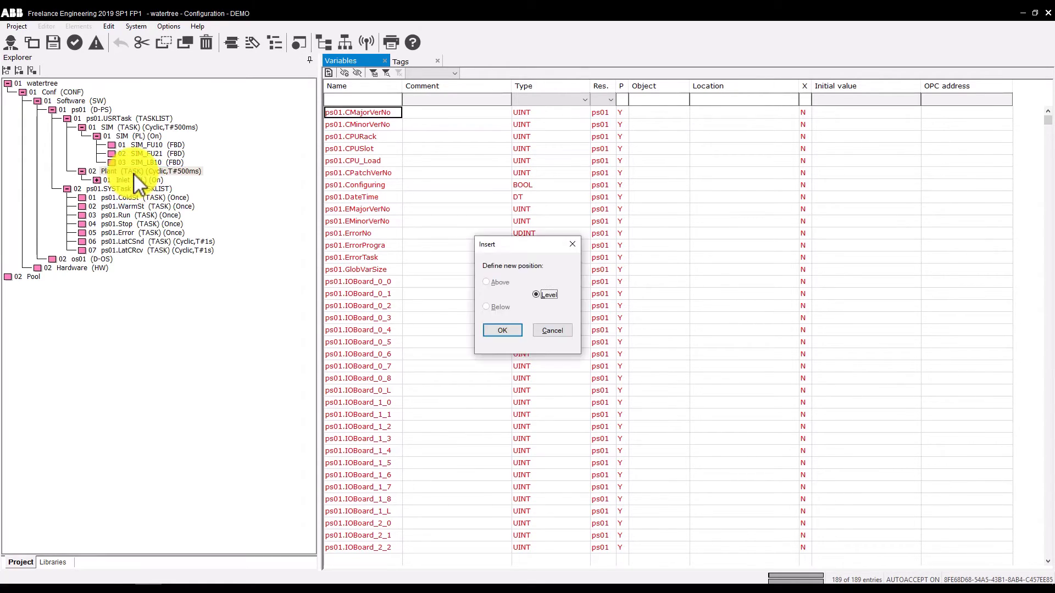
{"action": "left_click", "coordinate": [500, 329]}
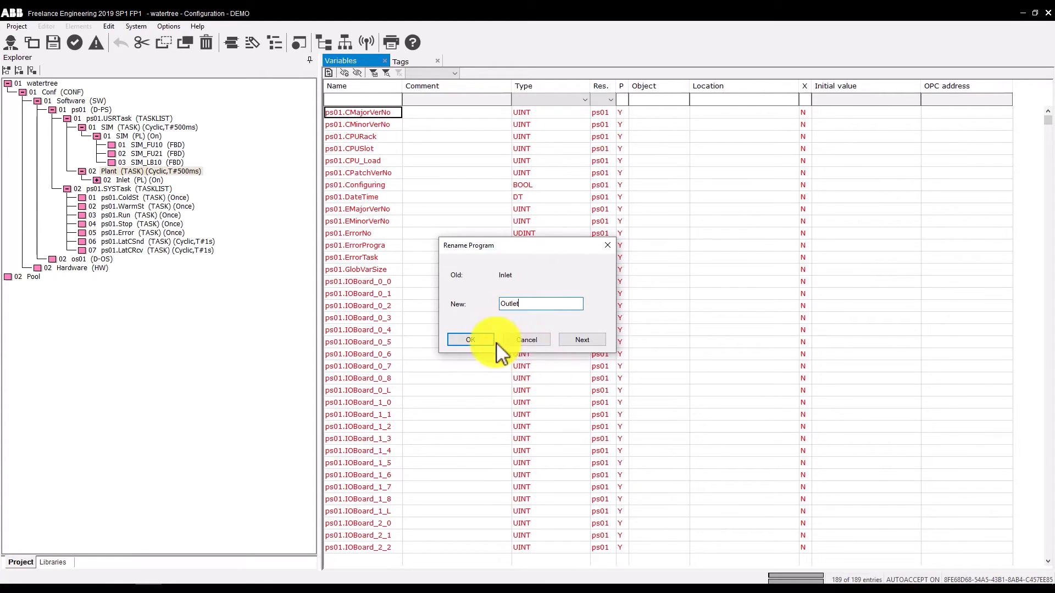
{"action": "left_click", "coordinate": [483, 340]}
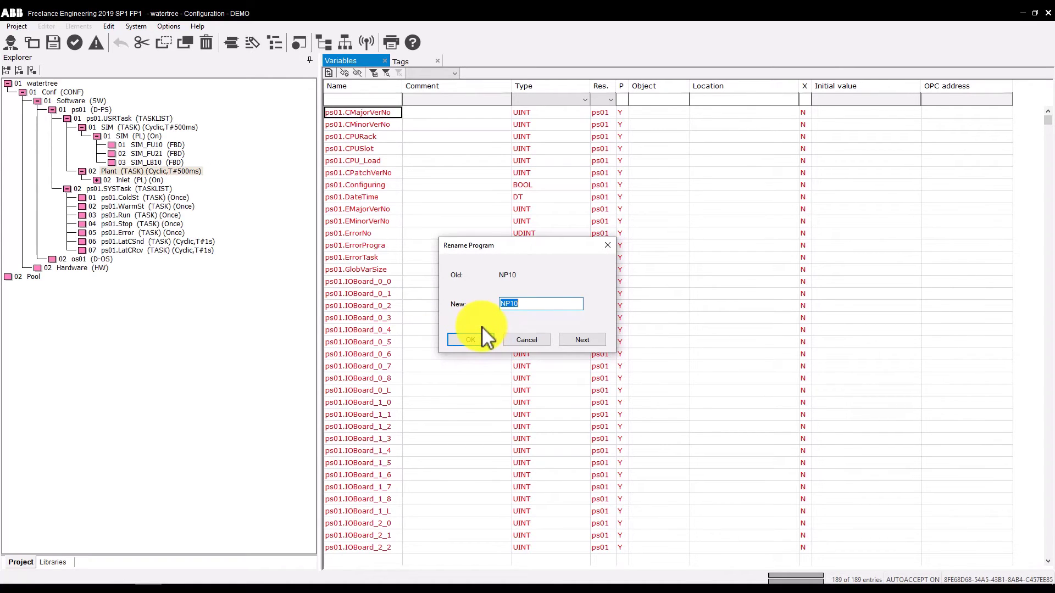
Rename the Outlet list's copied programs to NP21, FI21 and PI21
{"action": "key", "text": "End"}
{"action": "key", "text": "Return"}
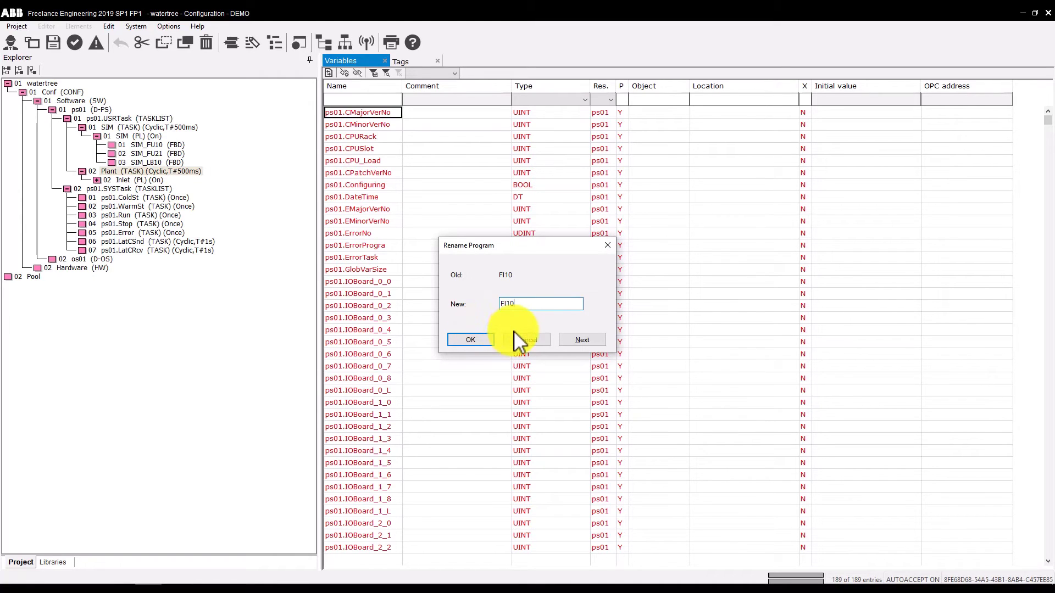
{"action": "type", "text": "FI"}
{"action": "key", "text": "Return"}
{"action": "key", "text": "End"}
{"action": "key", "text": "Return"}
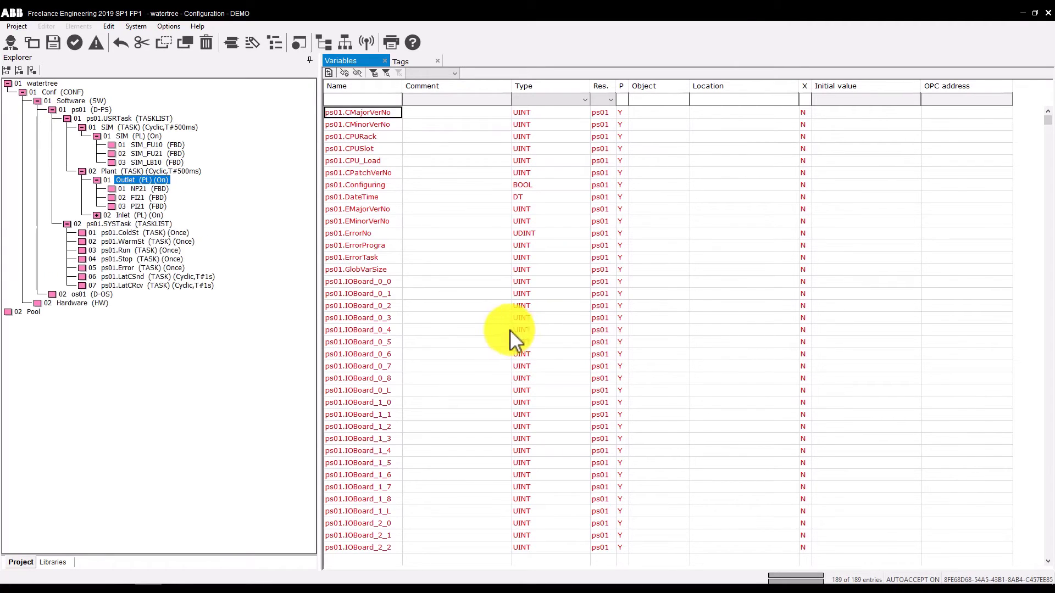
Insert an FBD program named NS21 directly below PI21 in the Outlet list
{"action": "right_click", "coordinate": [146, 207]}
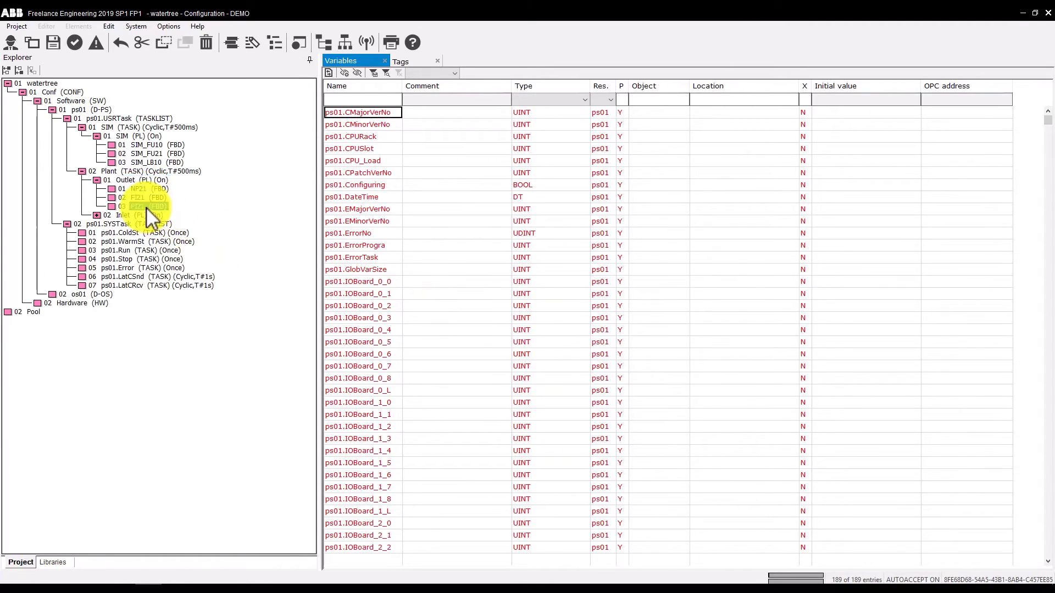
{"action": "mouse_move", "coordinate": [194, 241]}
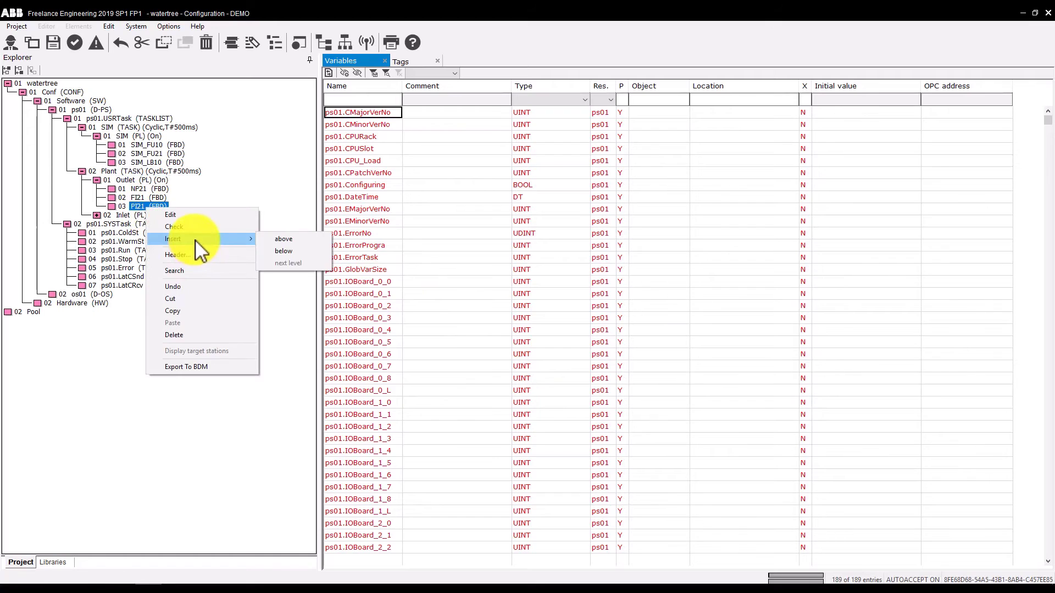
{"action": "left_click", "coordinate": [296, 252]}
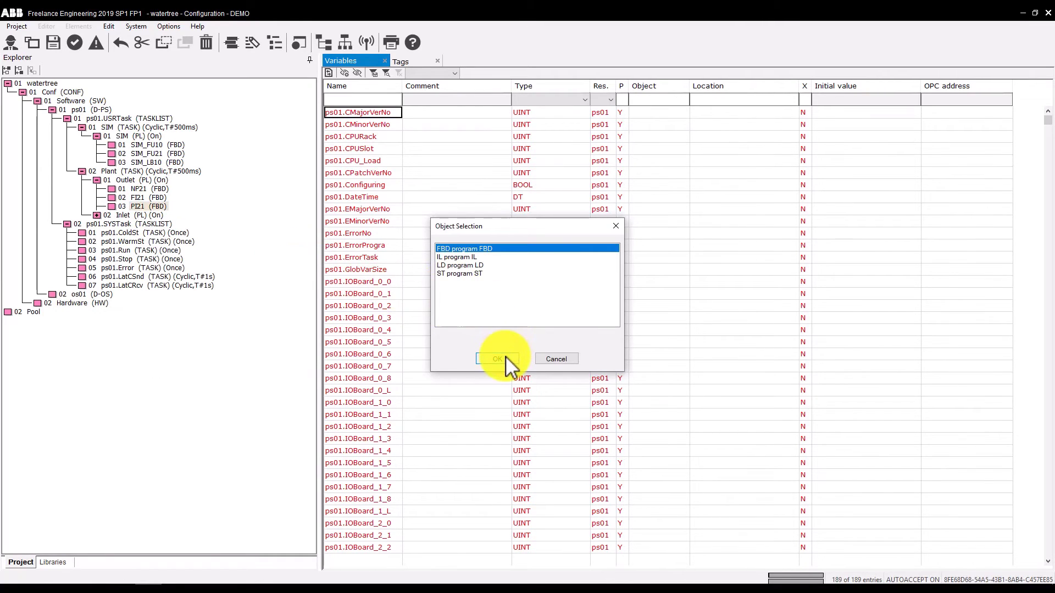
{"action": "left_click", "coordinate": [498, 359]}
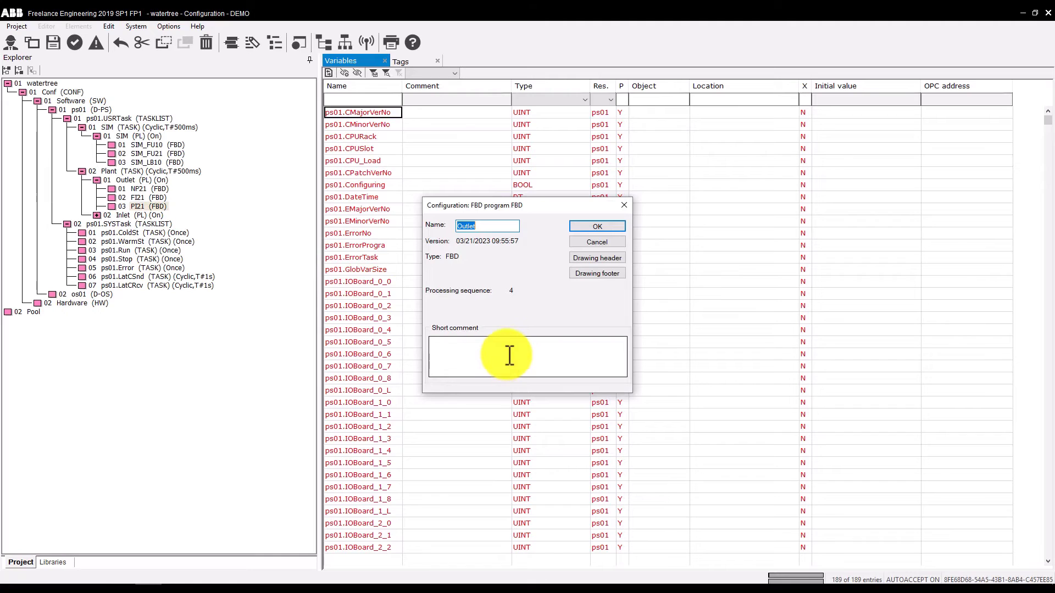
{"action": "type", "text": "NS21"}
{"action": "left_click", "coordinate": [591, 227]}
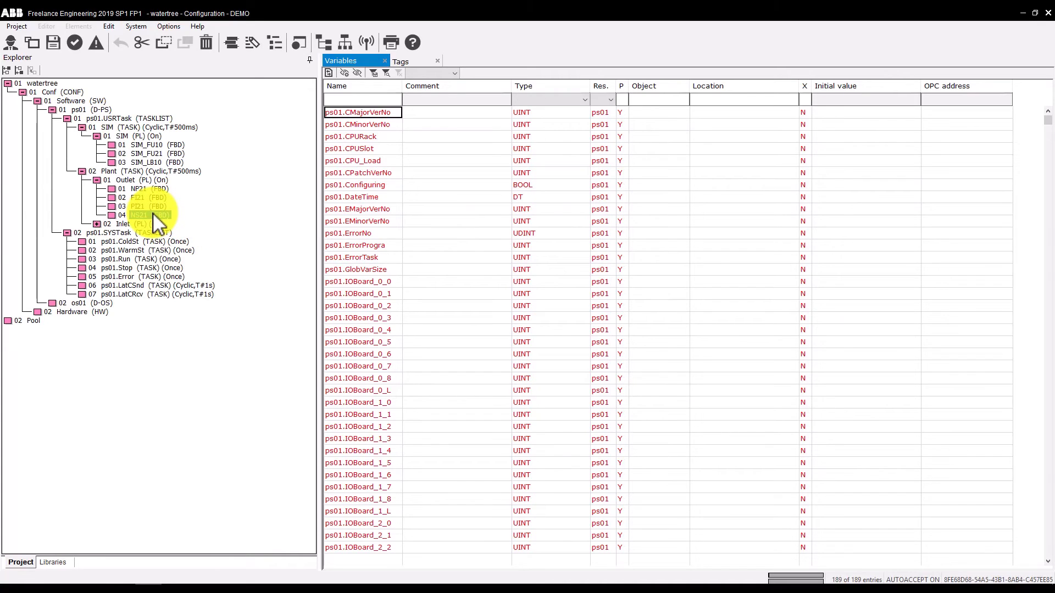
Insert a Graphic display (FGR) named WaterPlant one level inside the os01 operator station
{"action": "left_click", "coordinate": [96, 303]}
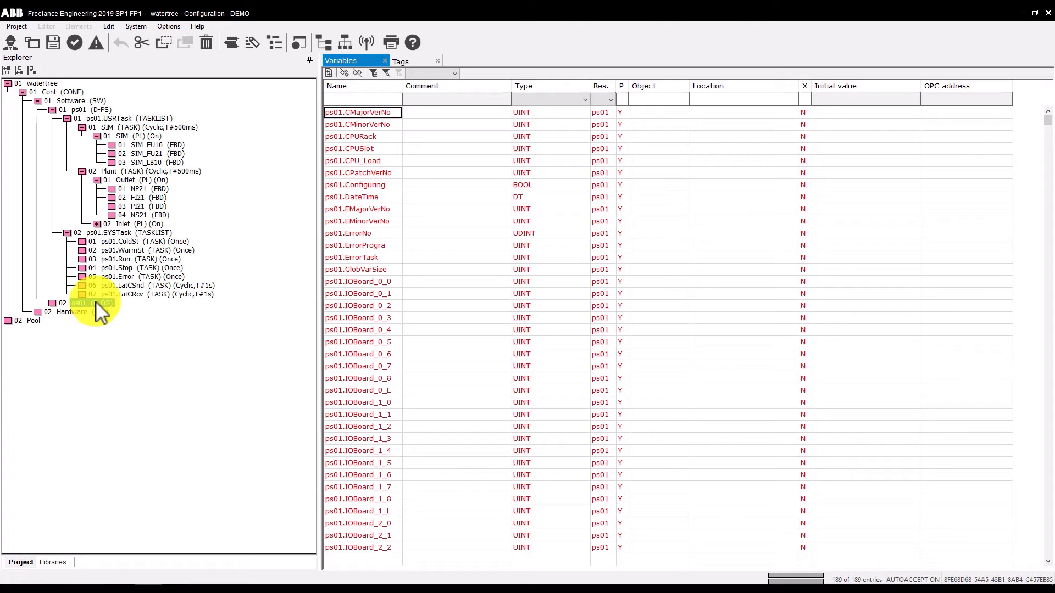
{"action": "right_click", "coordinate": [96, 302]}
{"action": "mouse_move", "coordinate": [150, 331]}
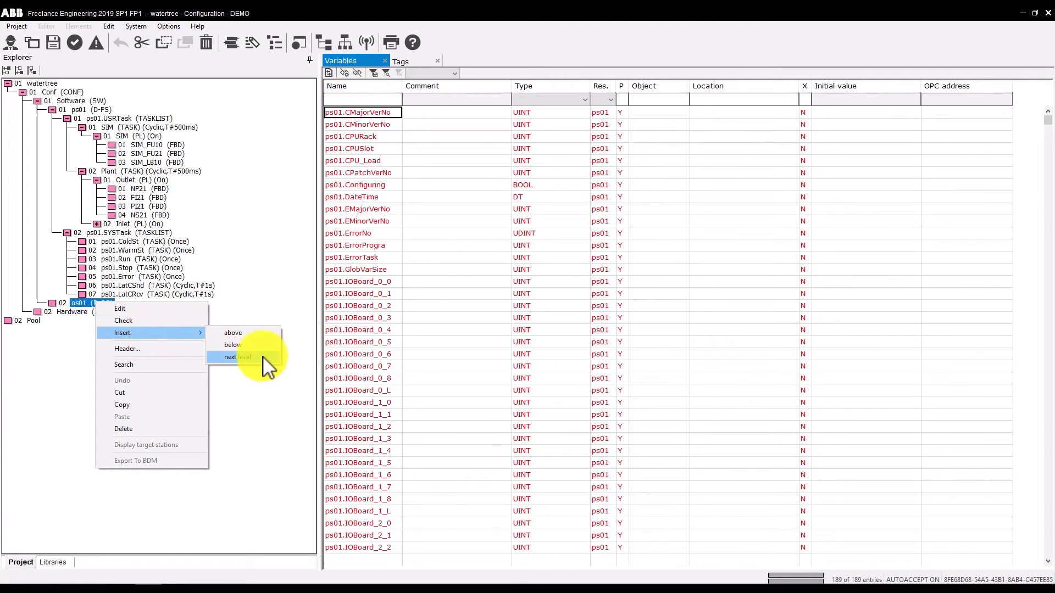
{"action": "left_click", "coordinate": [264, 357]}
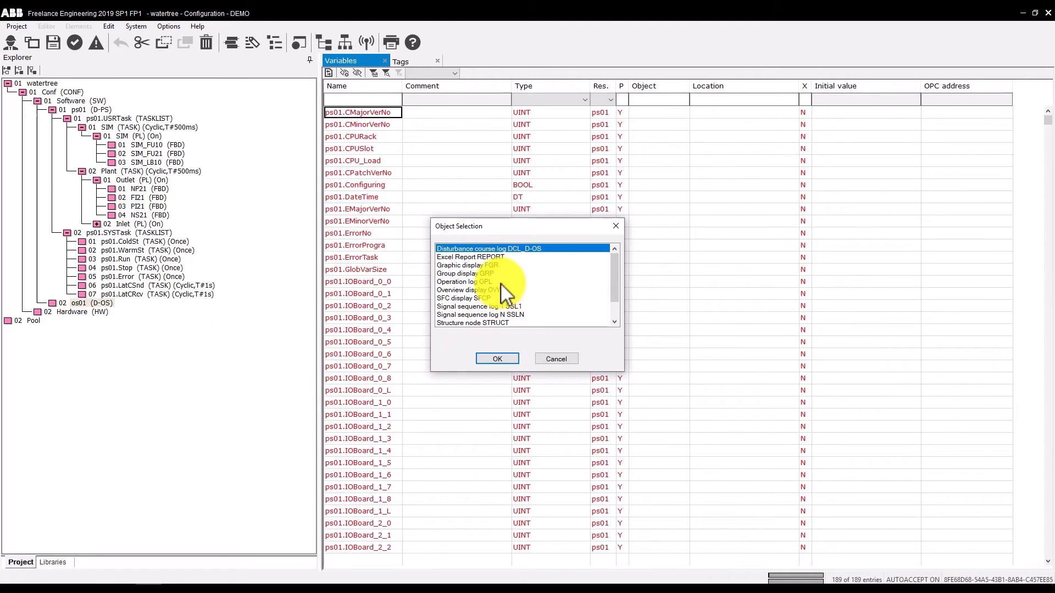
{"action": "double_click", "coordinate": [490, 265]}
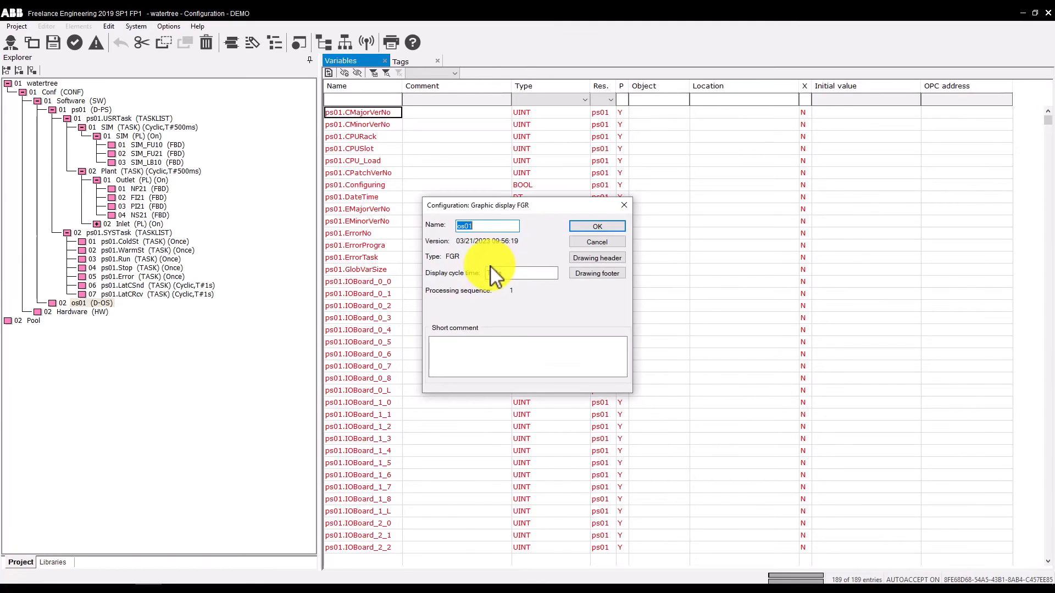
{"action": "type", "text": "w"}
{"action": "key", "text": "BackSpace"}
{"action": "type", "text": "aterPlant"}
{"action": "key", "text": "Return"}
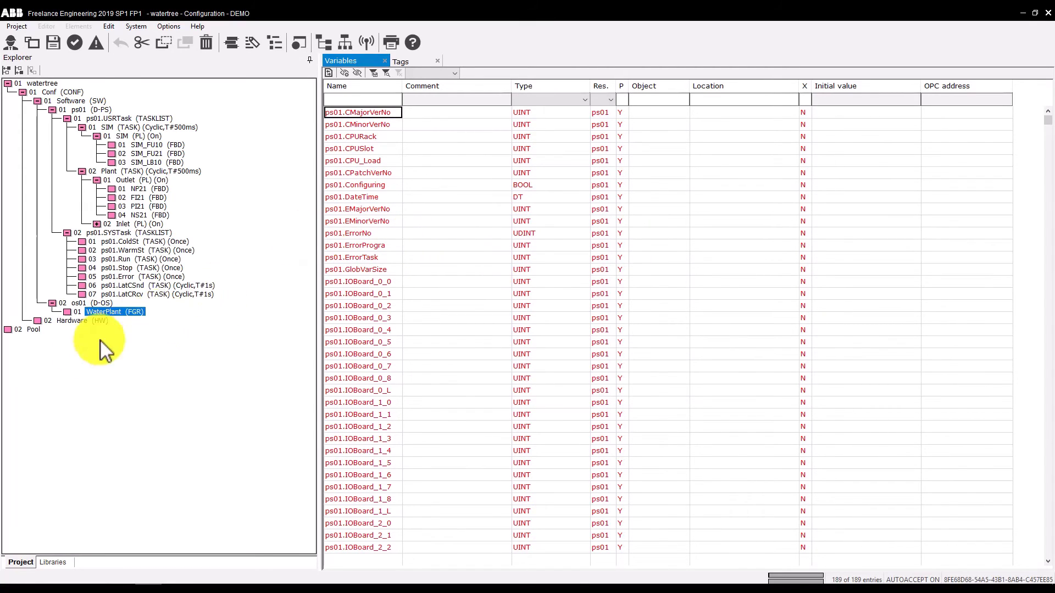
Open WaterPlant and place the imported WaterPlant.bmp bitmap at the canvas's top-left corner
{"action": "double_click", "coordinate": [117, 312]}
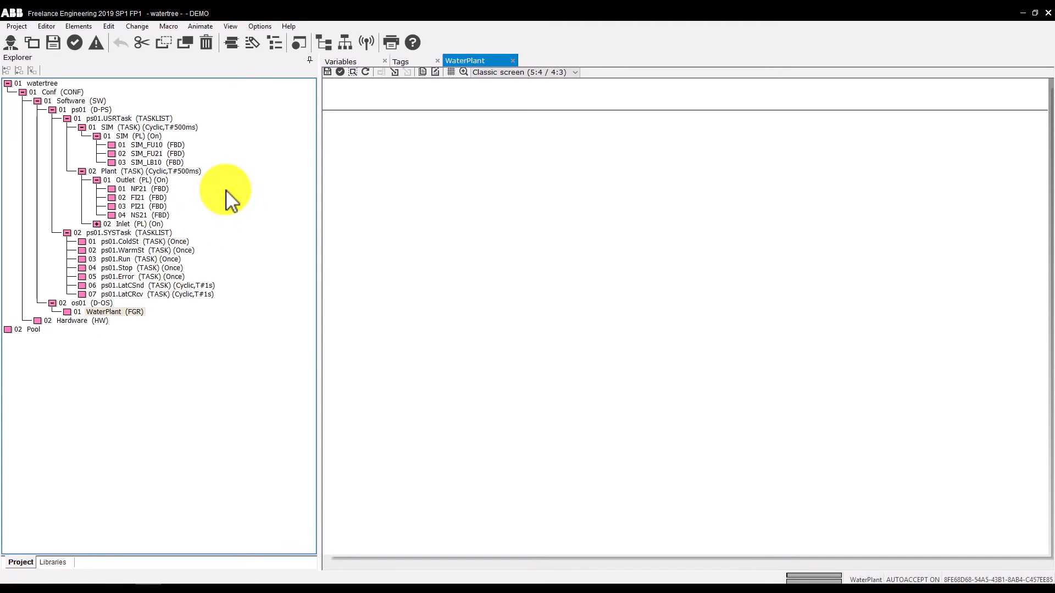
{"action": "left_click", "coordinate": [90, 28]}
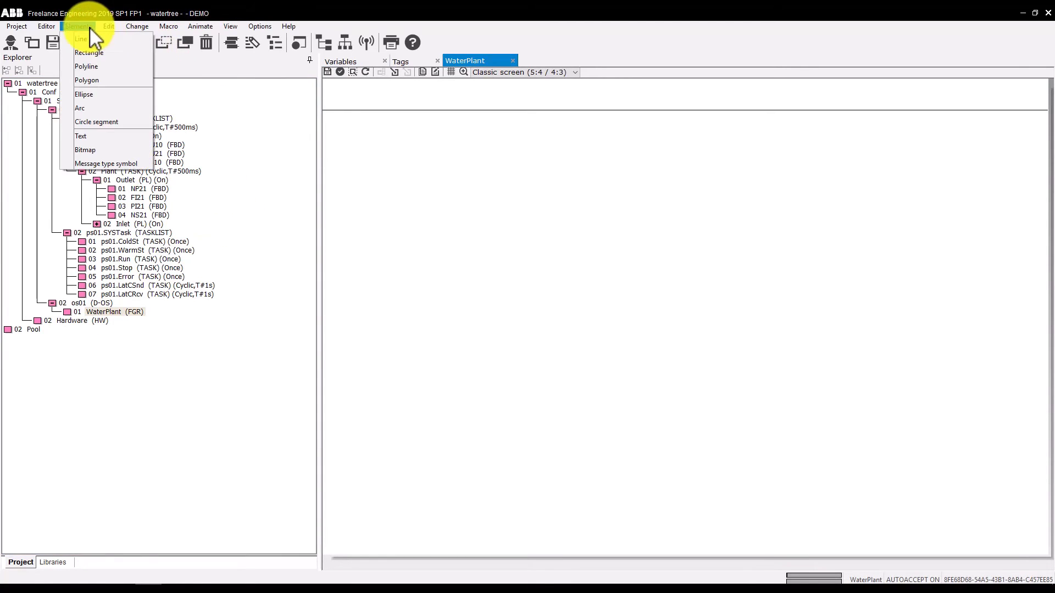
{"action": "left_click", "coordinate": [108, 140]}
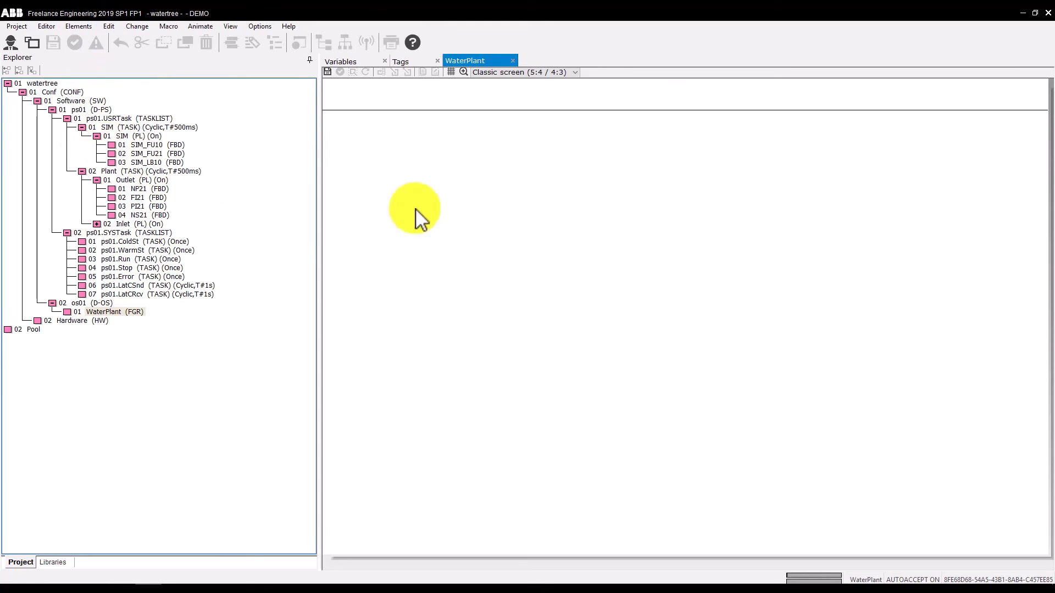
{"action": "left_click", "coordinate": [332, 92]}
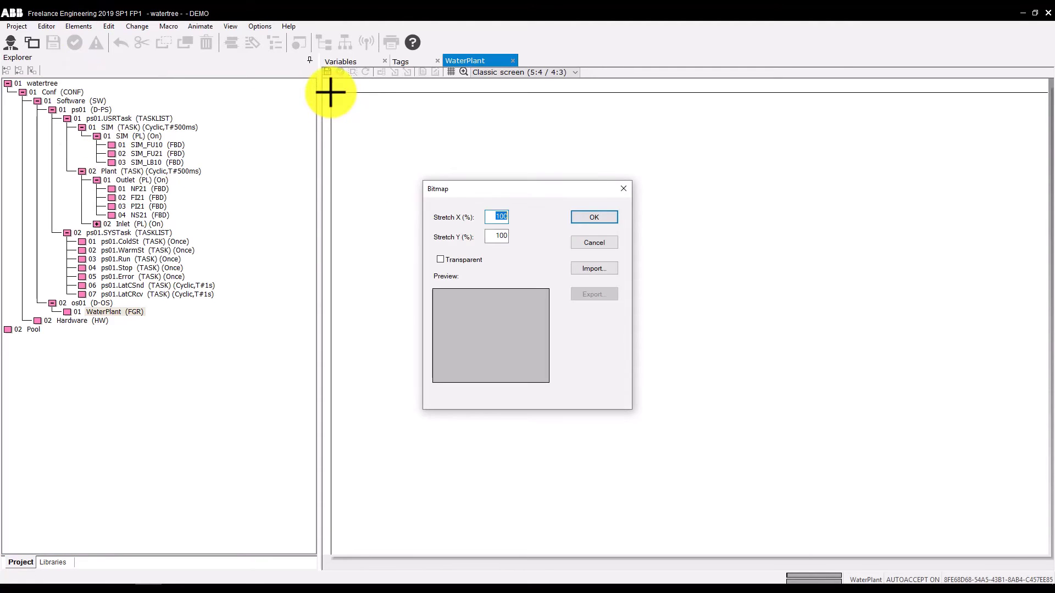
{"action": "left_click", "coordinate": [593, 269]}
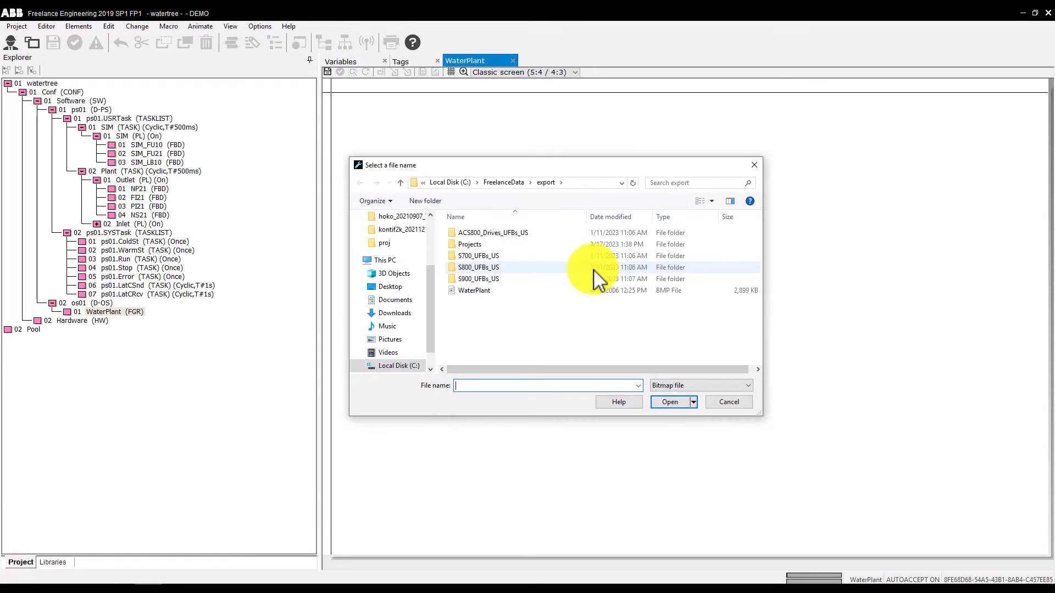
{"action": "left_click", "coordinate": [473, 290]}
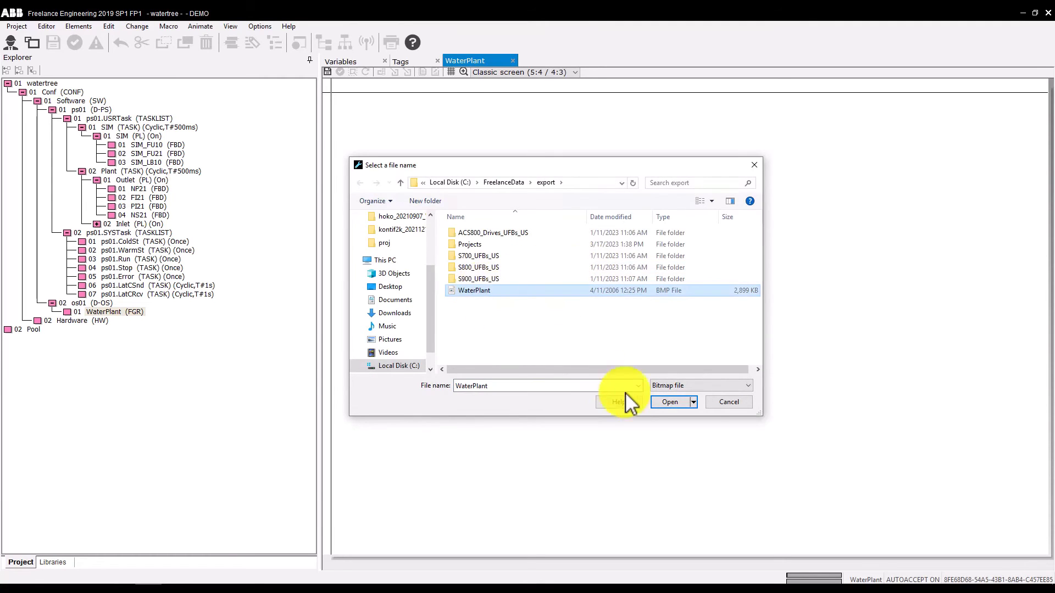
{"action": "left_click", "coordinate": [665, 406]}
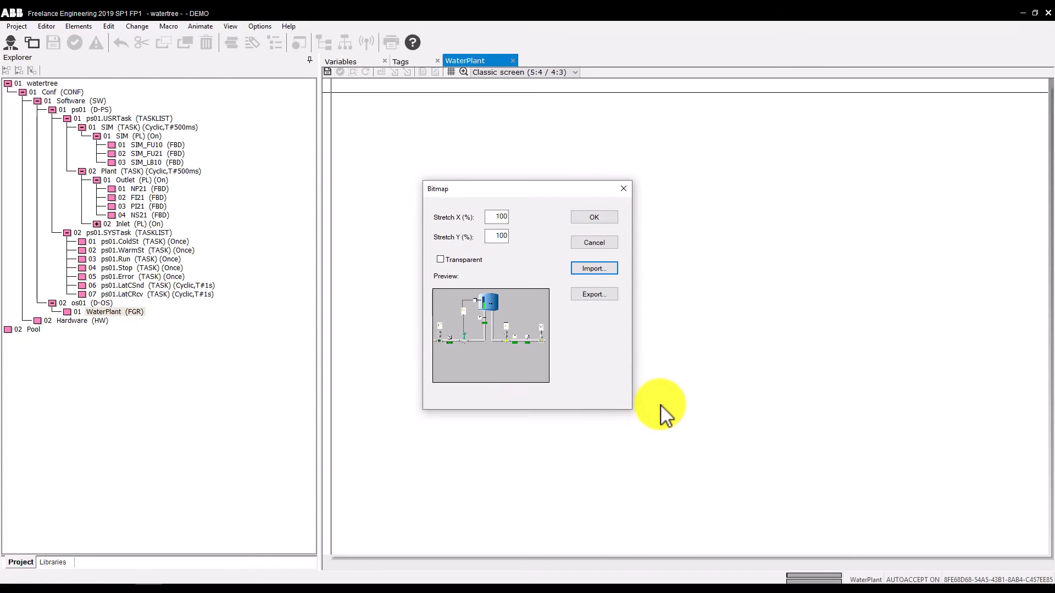
{"action": "left_click", "coordinate": [585, 221]}
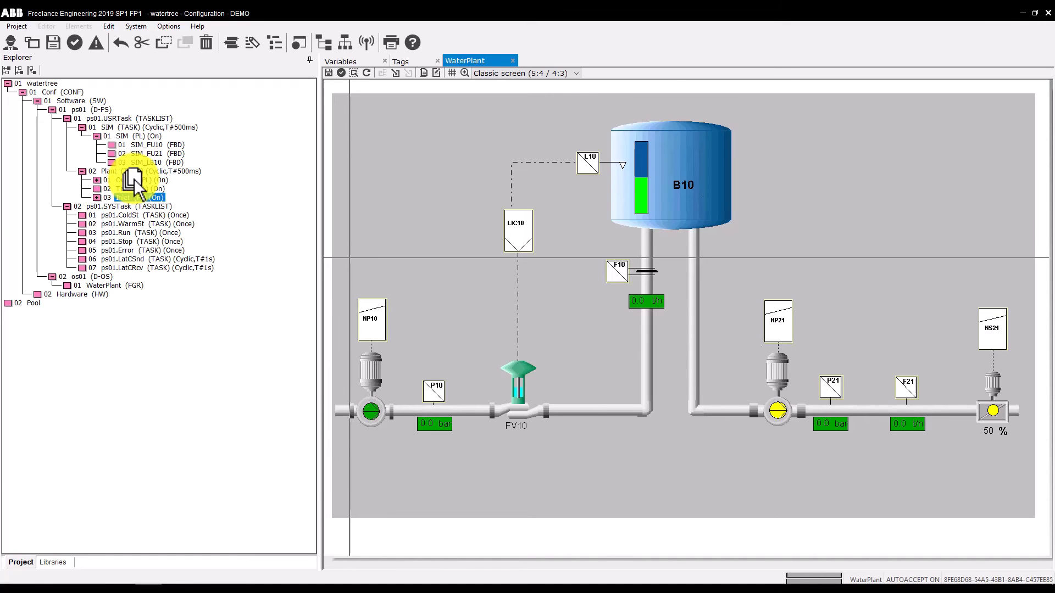
Move the Inlet program list above Outlet, giving the order Inlet, Outlet, Tank
{"action": "left_click_drag", "start_coordinate": [134, 179], "coordinate": [134, 179]}
{"action": "left_click", "coordinate": [500, 281]}
{"action": "left_click", "coordinate": [504, 329]}
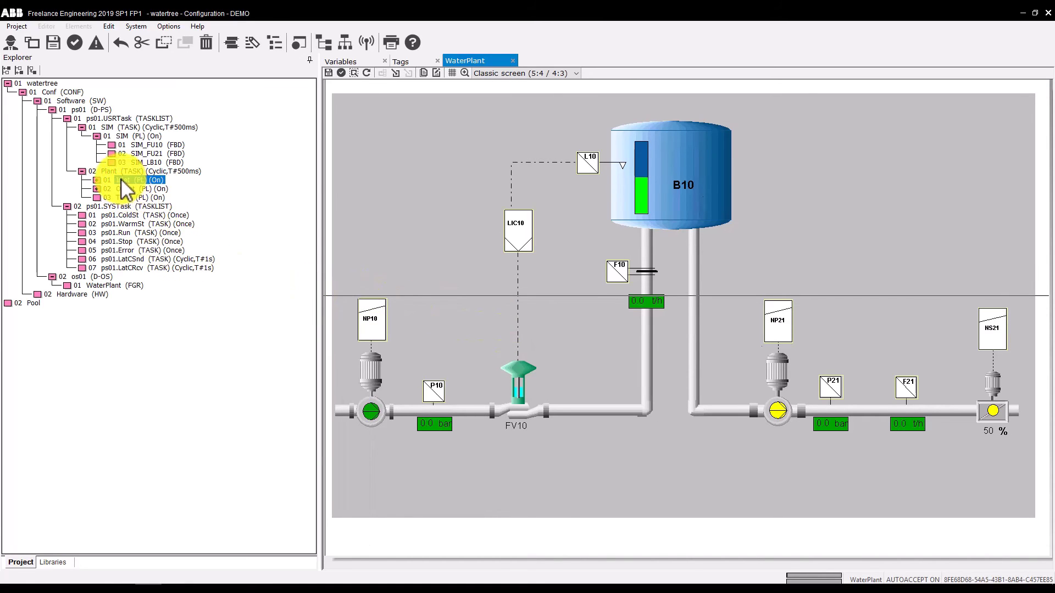
Import the FU1_P.prt partial project via Edit > Import block, keeping colliding tag names
{"action": "left_click", "coordinate": [109, 25]}
{"action": "left_click", "coordinate": [160, 219]}
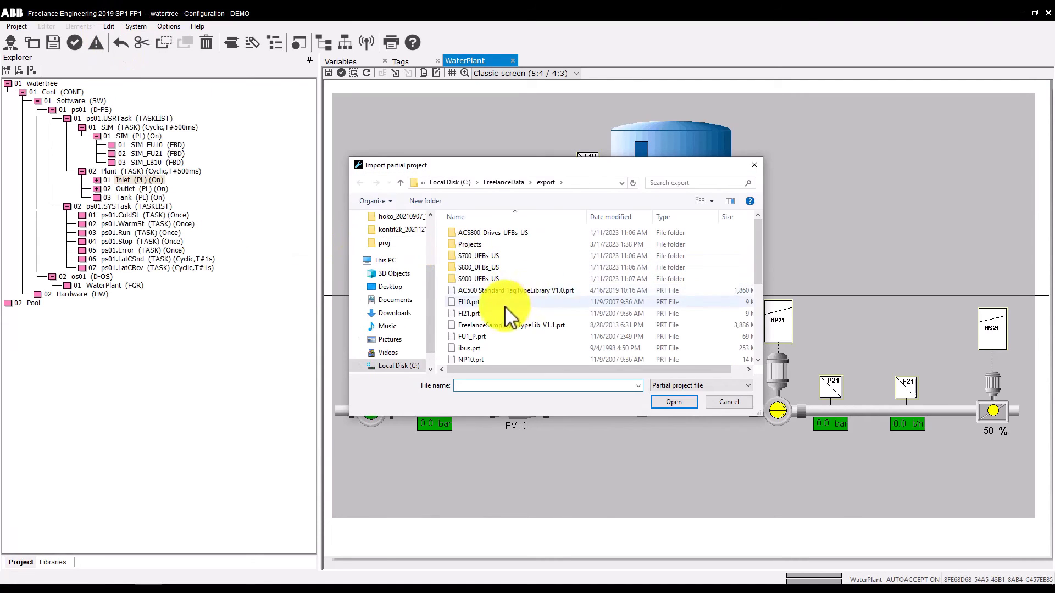
{"action": "double_click", "coordinate": [482, 335]}
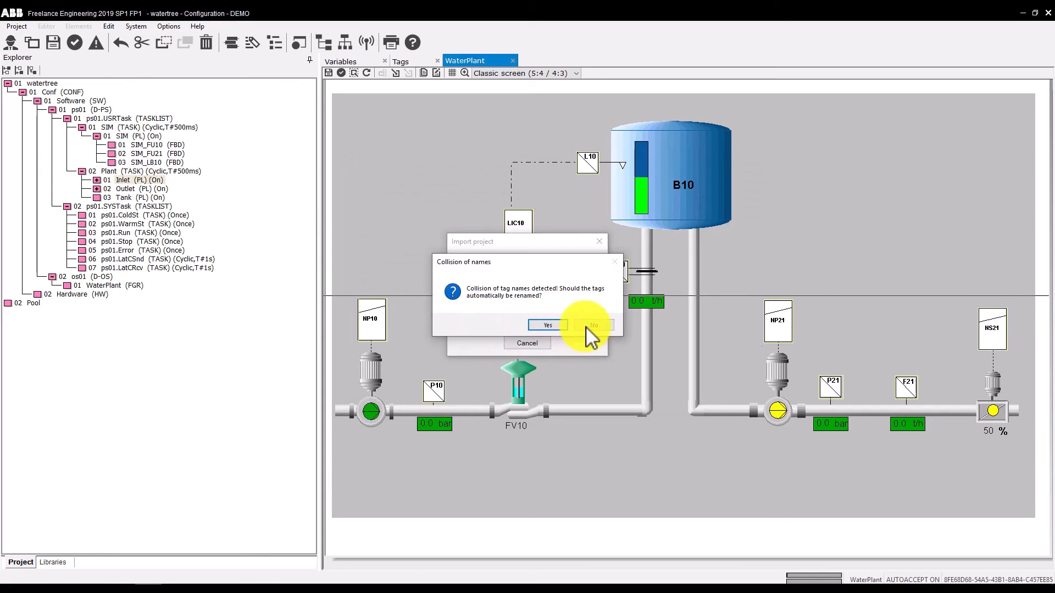
{"action": "left_click", "coordinate": [593, 325]}
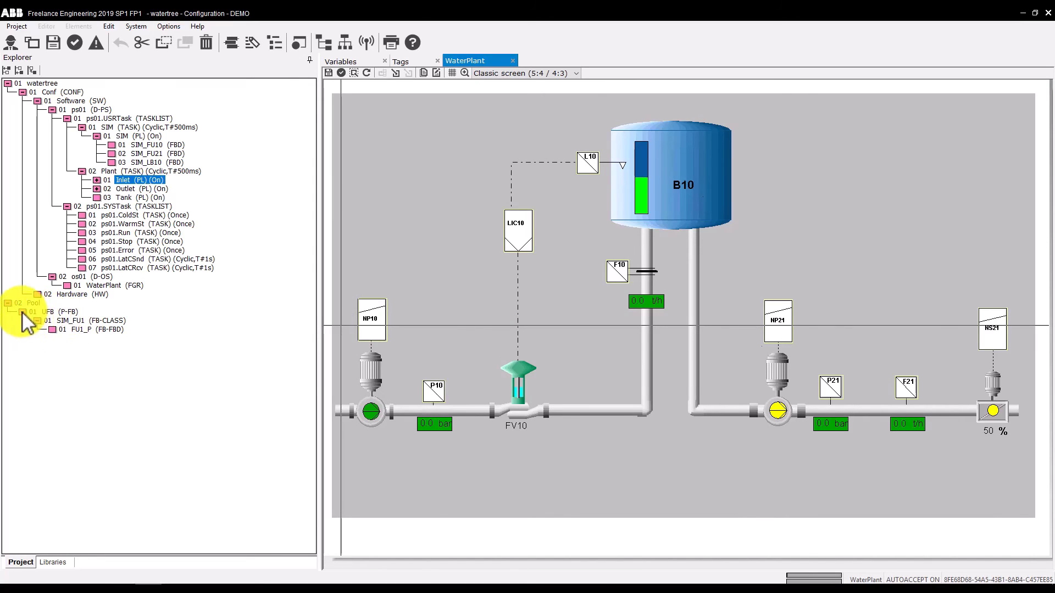
Move UFB from the Pool to after os01, expand it and open the FU1_P diagram
{"action": "double_click", "coordinate": [54, 313]}
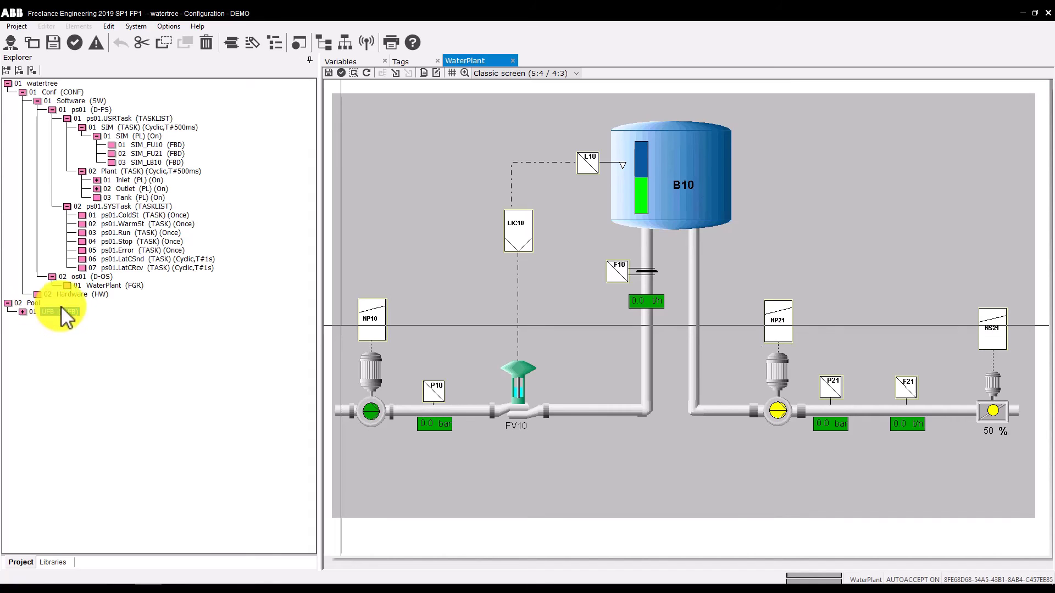
{"action": "left_click_drag", "start_coordinate": [62, 305], "coordinate": [85, 281]}
{"action": "left_click", "coordinate": [487, 331]}
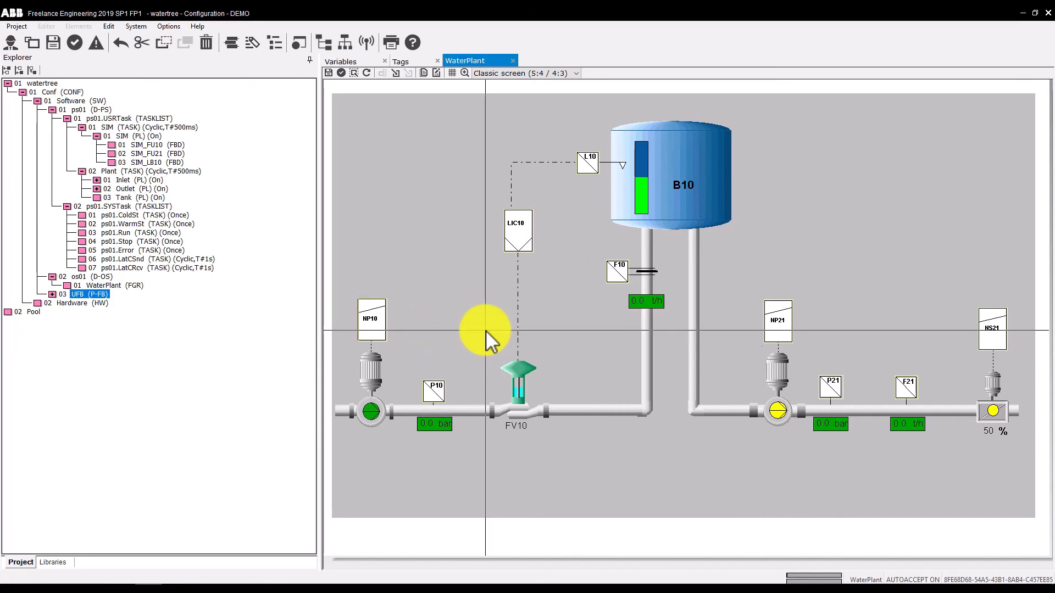
{"action": "left_click", "coordinate": [53, 295]}
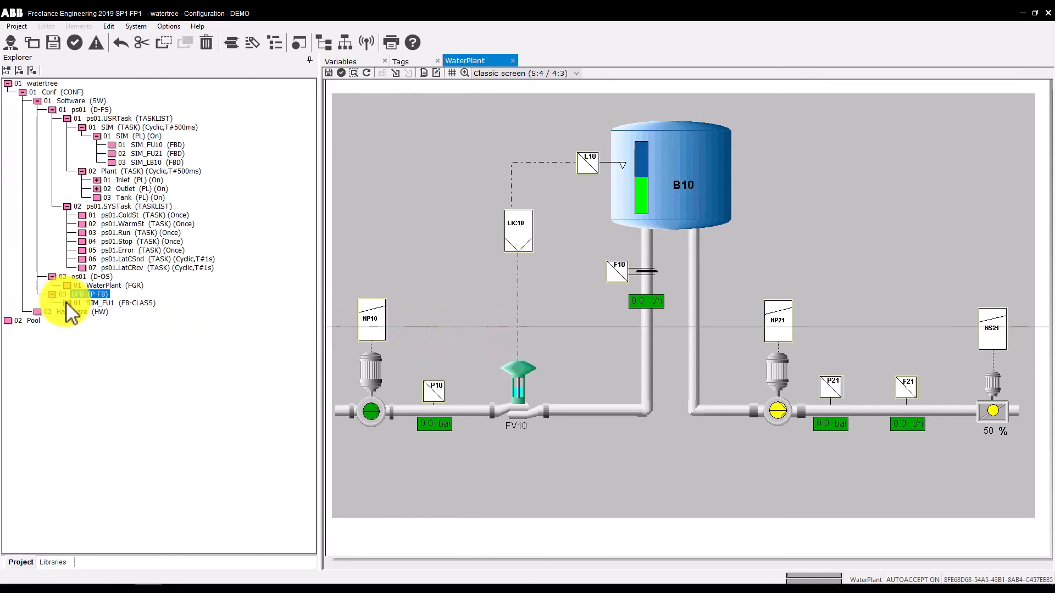
{"action": "left_click", "coordinate": [67, 302]}
{"action": "double_click", "coordinate": [116, 313]}
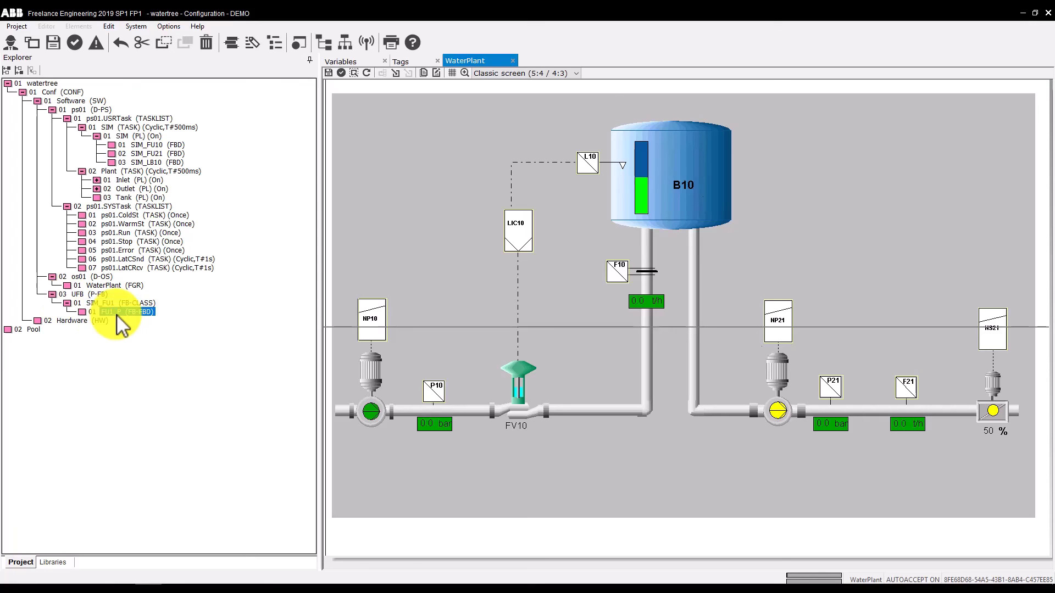